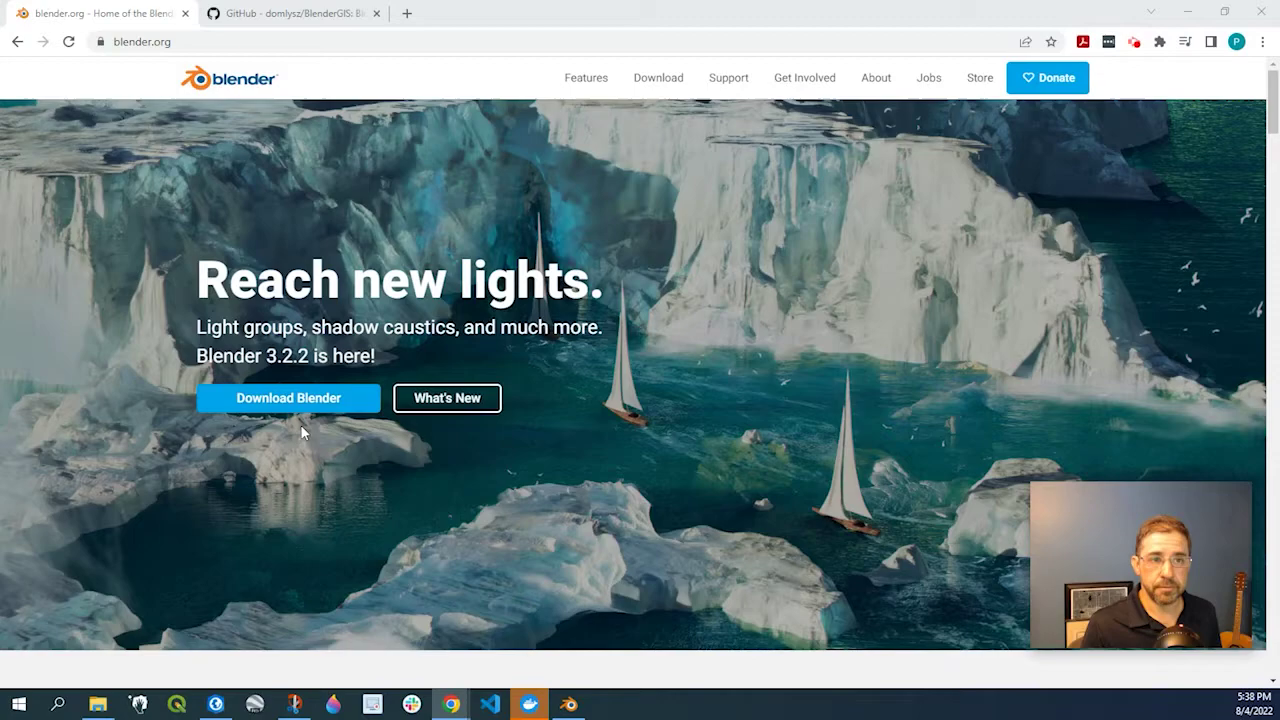
Step: Download the BlenderGIS GitHub repository as BlenderGIS-master.zip
left_click(288, 13)
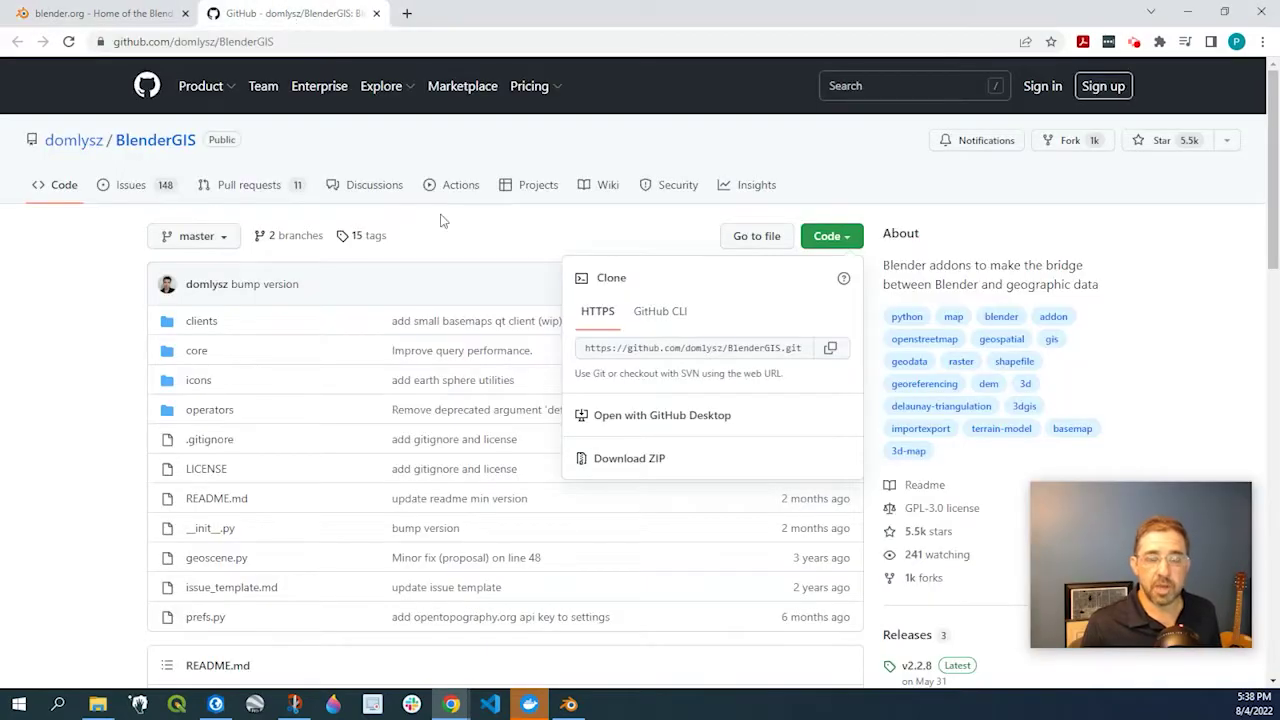
left_click(796, 156)
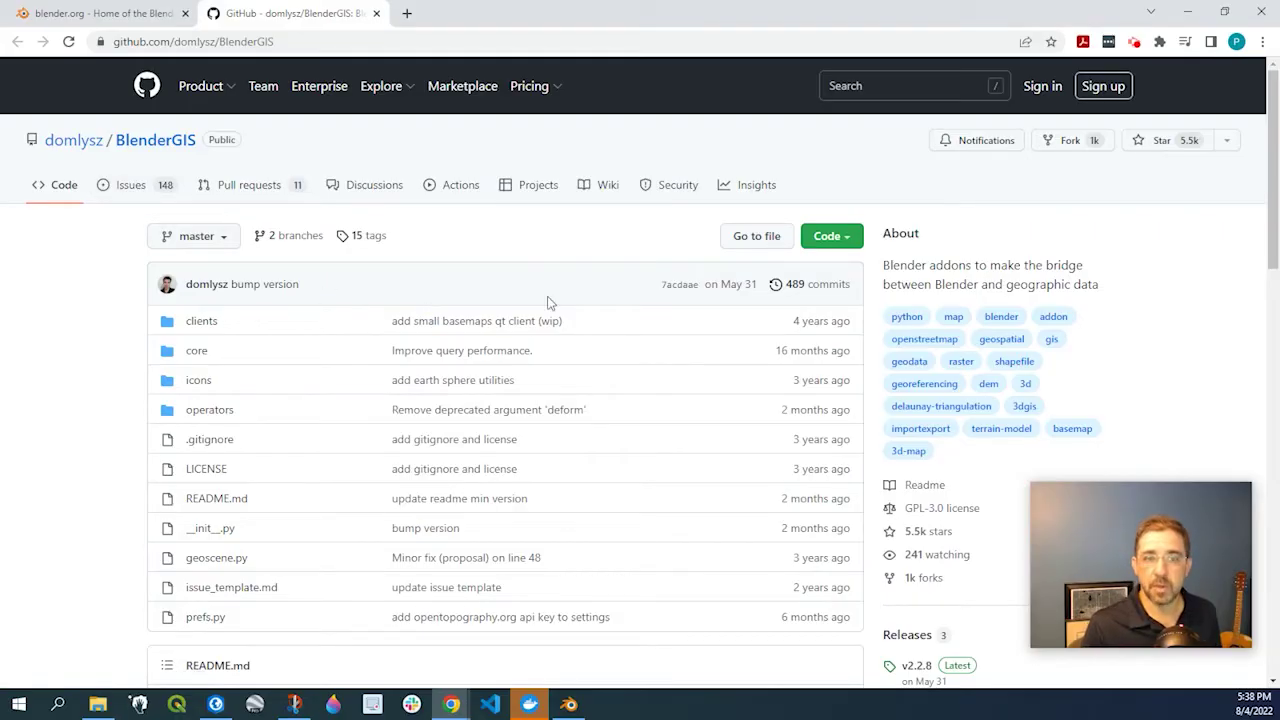
left_click(852, 240)
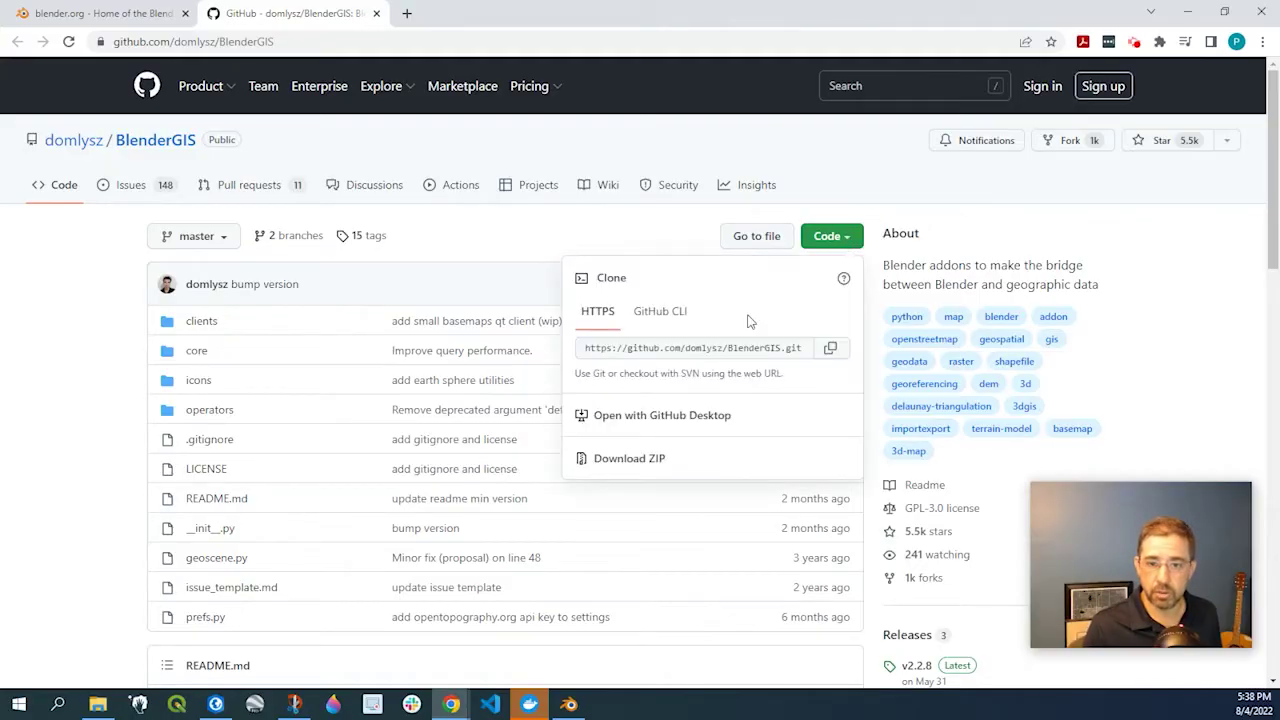
left_click(619, 466)
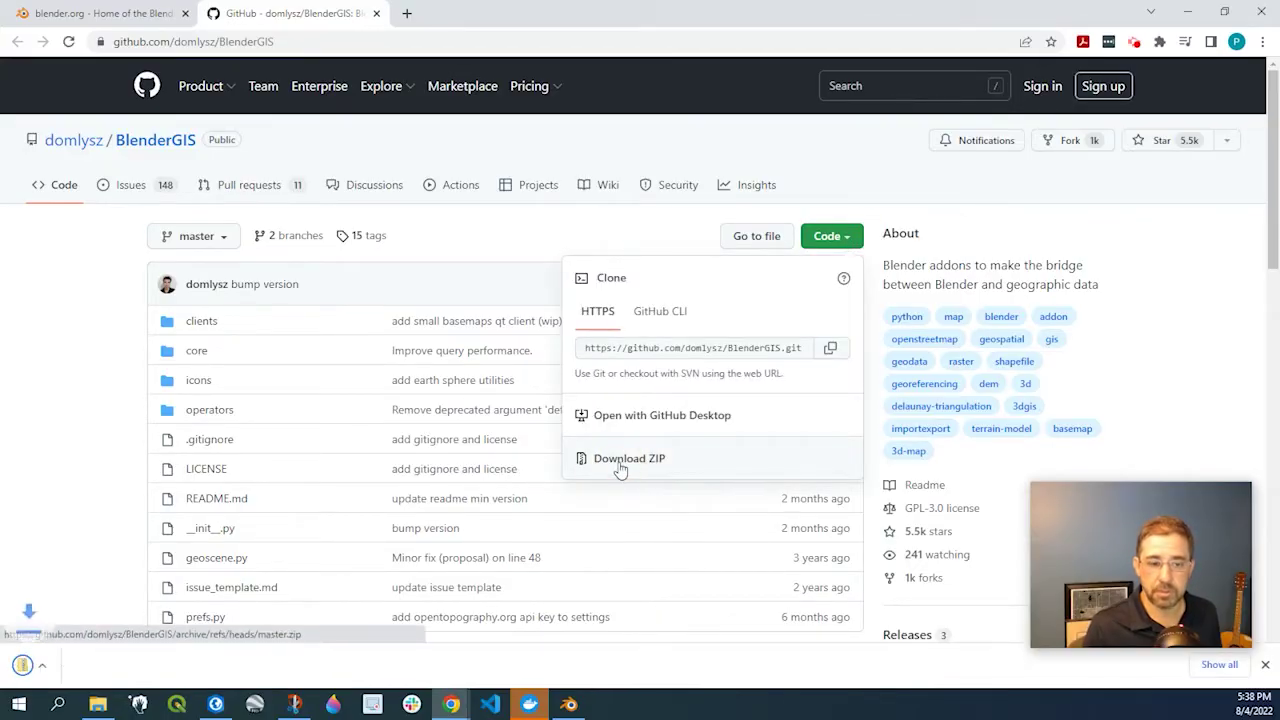
Step: Install BlenderGIS from Downloads/BlenderGIS-master.zip, enable 3D View: BlenderGIS, and close Preferences
left_click(567, 706)
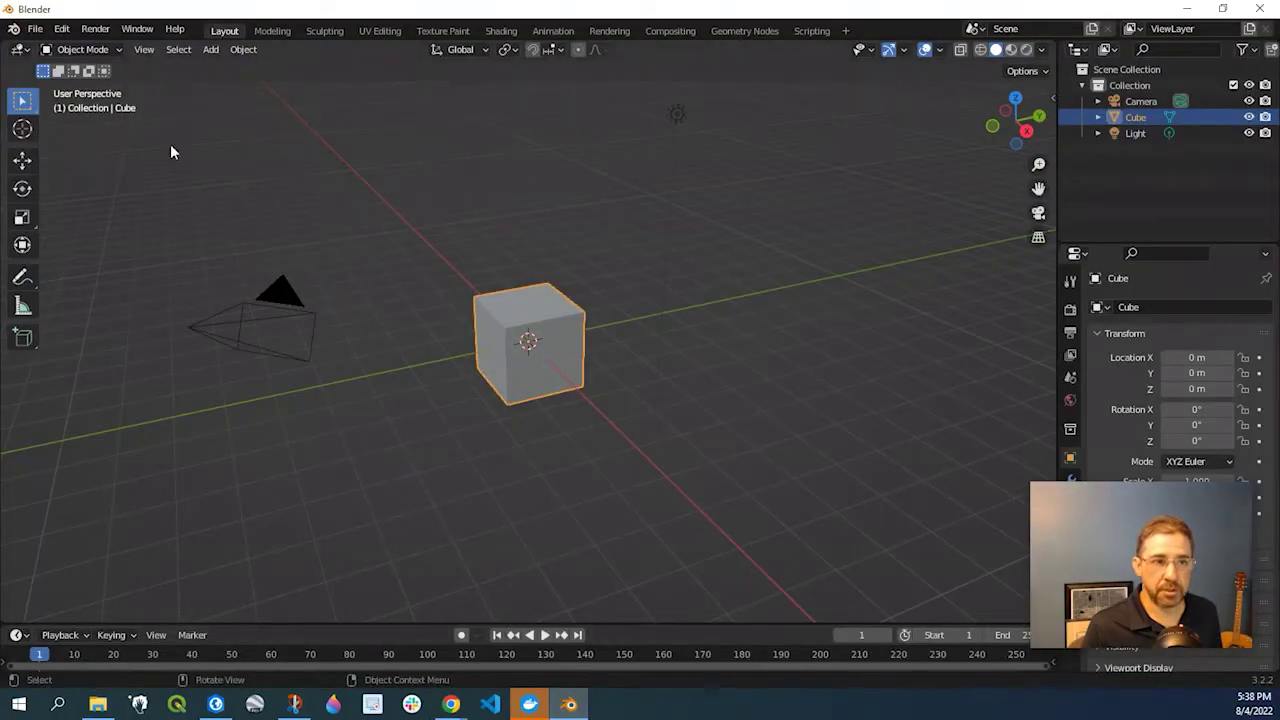
left_click(62, 30)
left_click(111, 256)
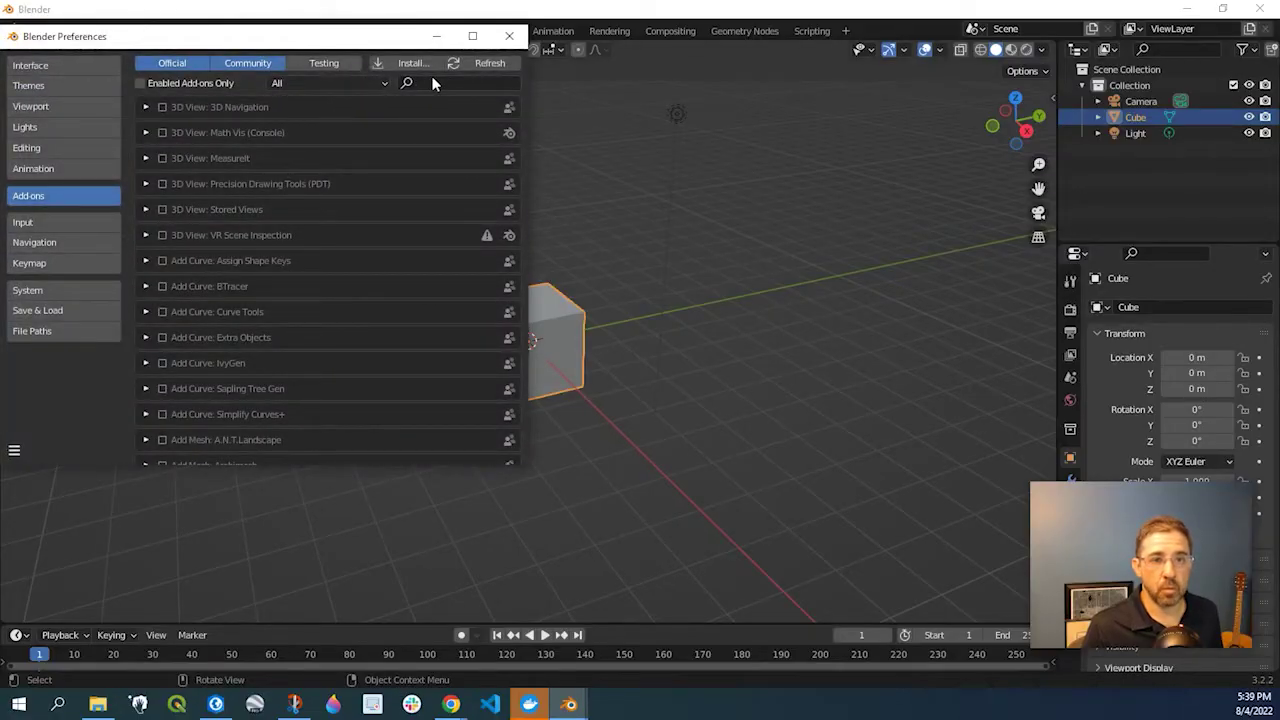
left_click(410, 60)
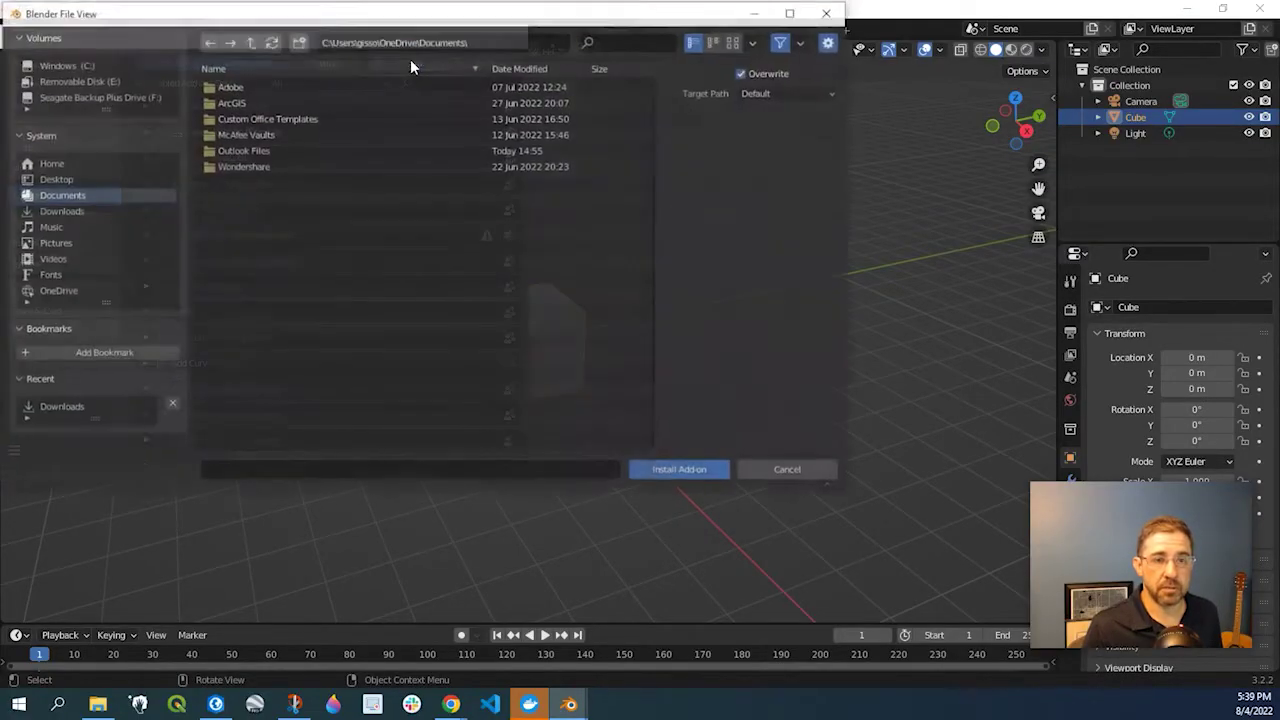
left_click(51, 211)
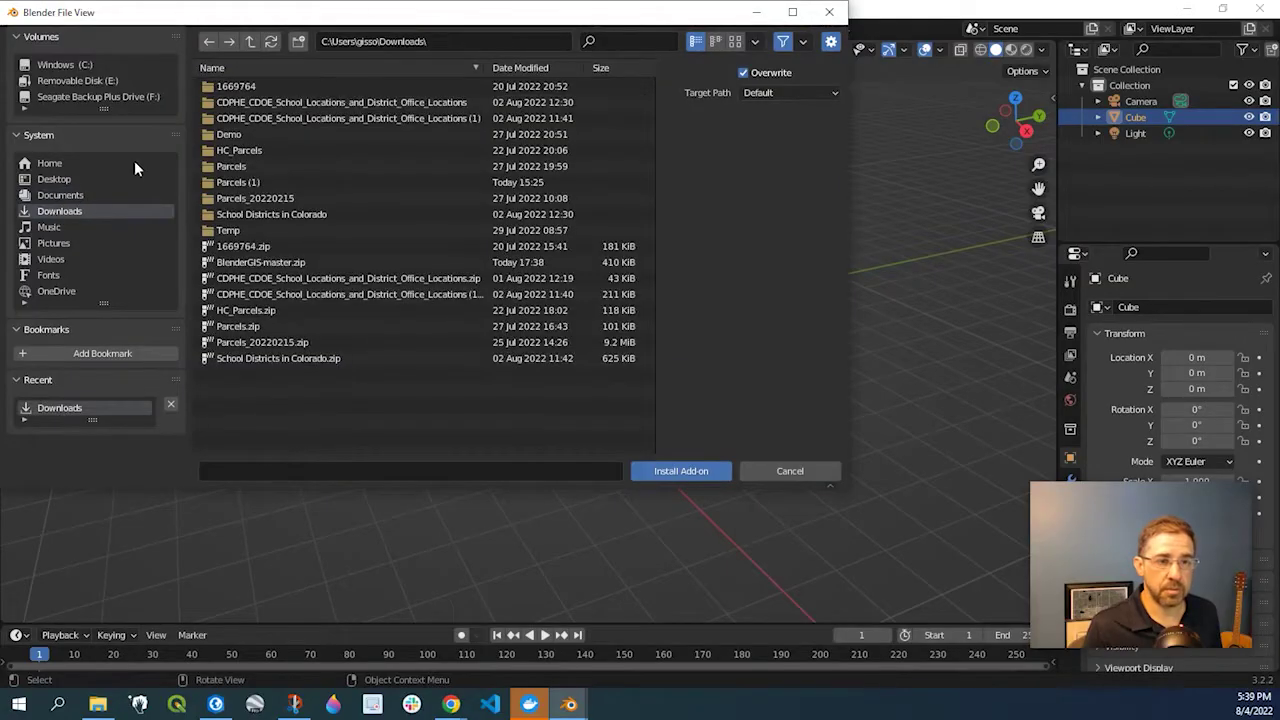
left_click(258, 264)
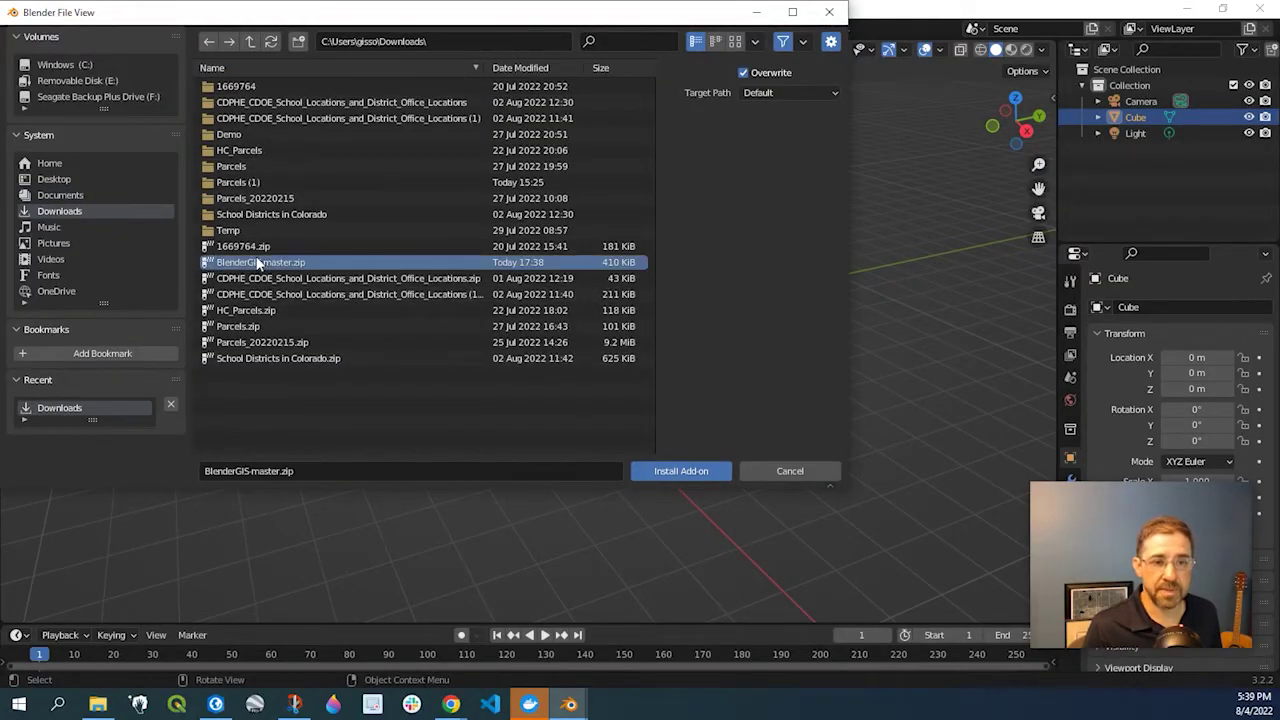
left_click(680, 471)
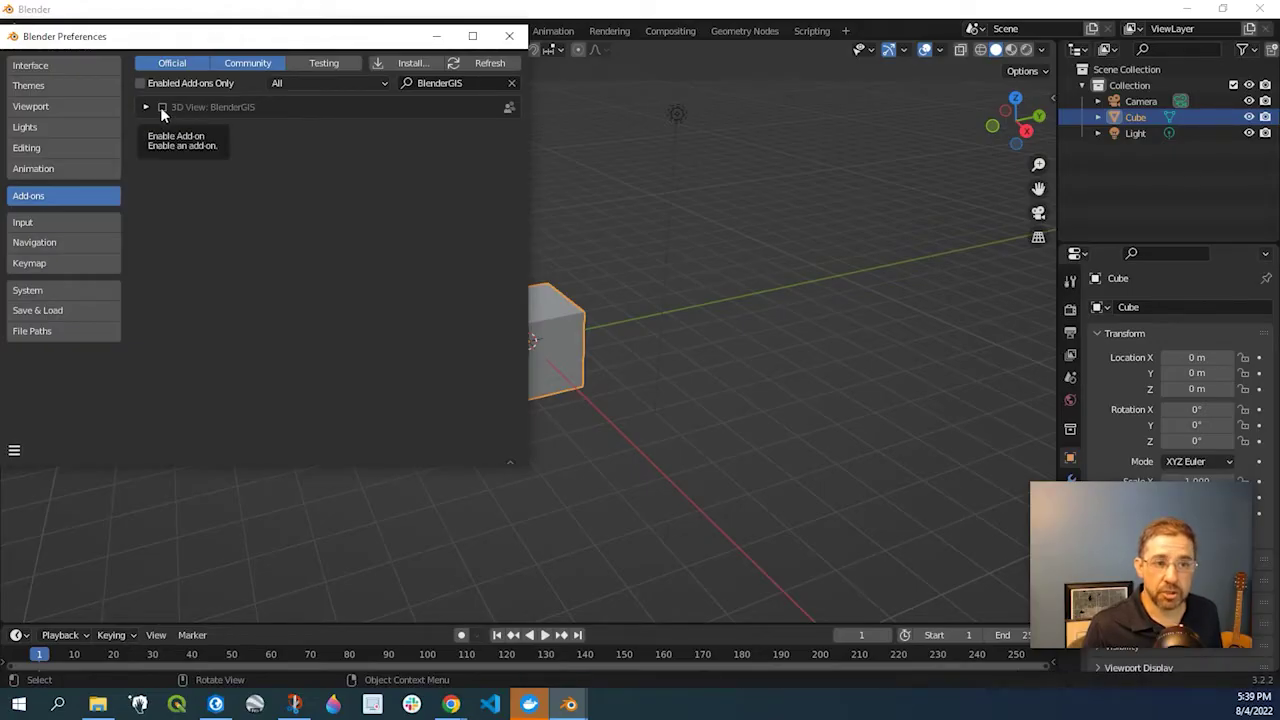
left_click(161, 107)
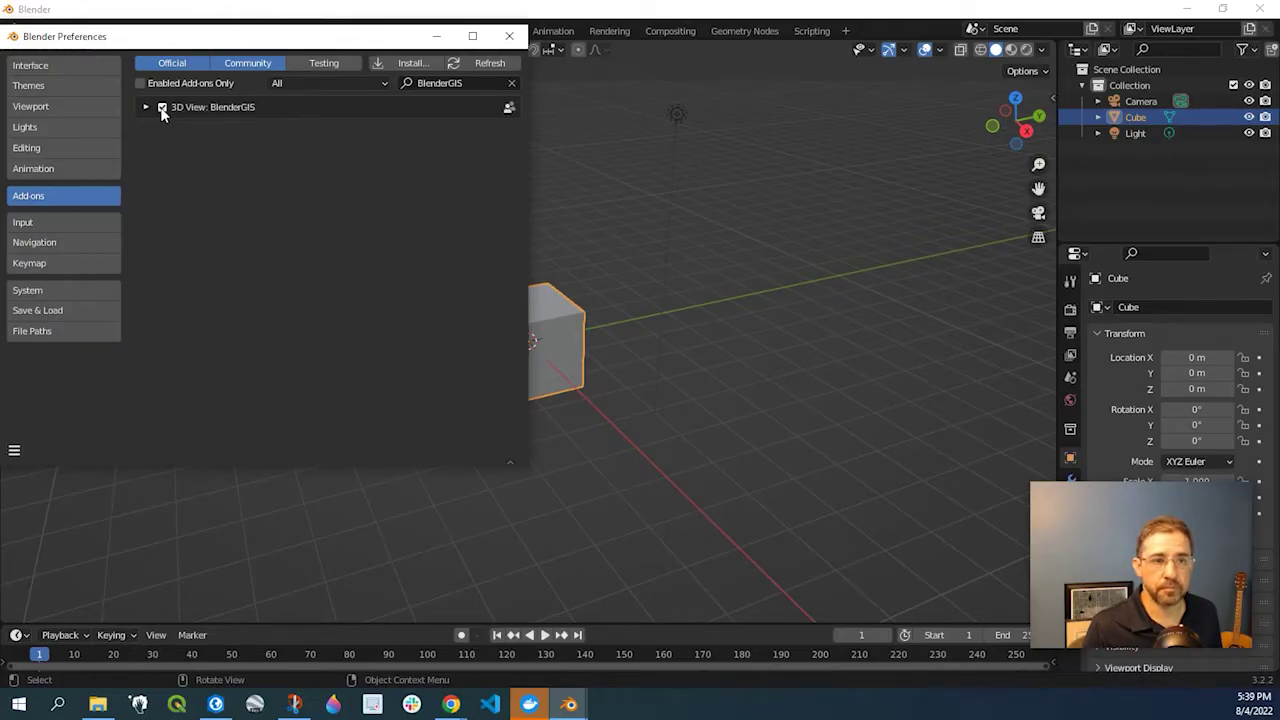
left_click(509, 36)
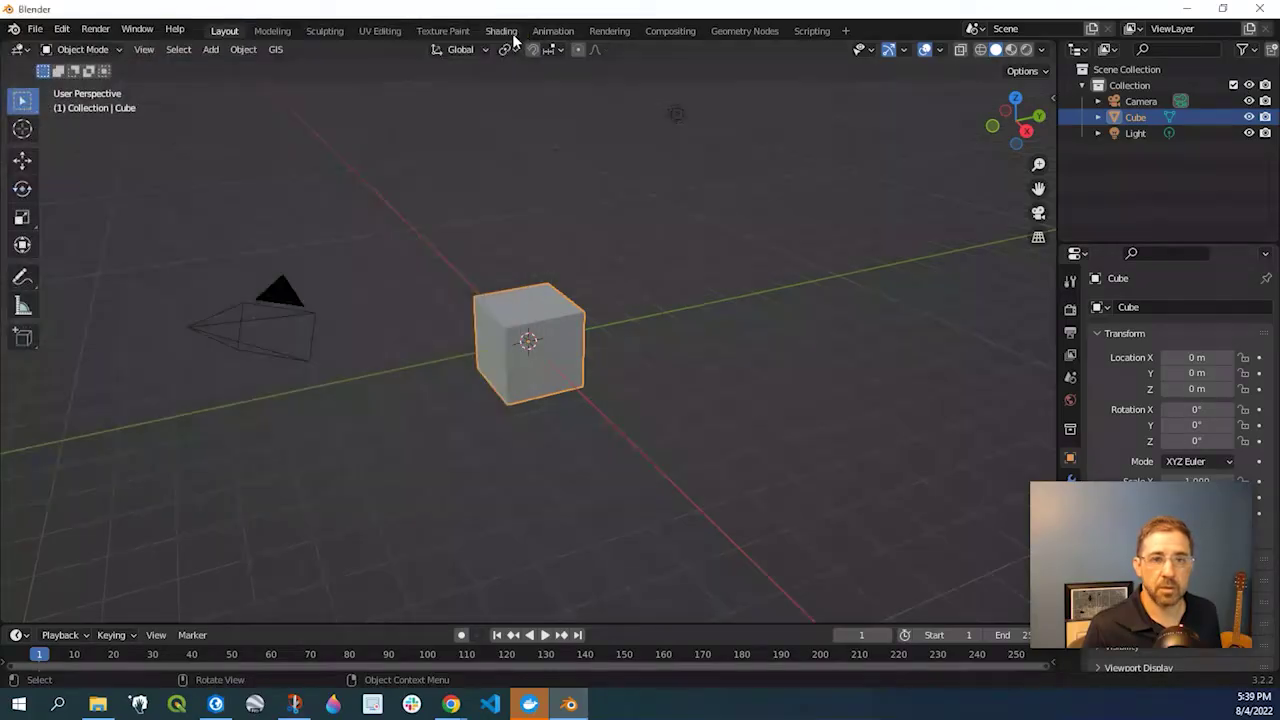
Step: Load a Basemap with Source Google and Layer Satellite
left_click(276, 50)
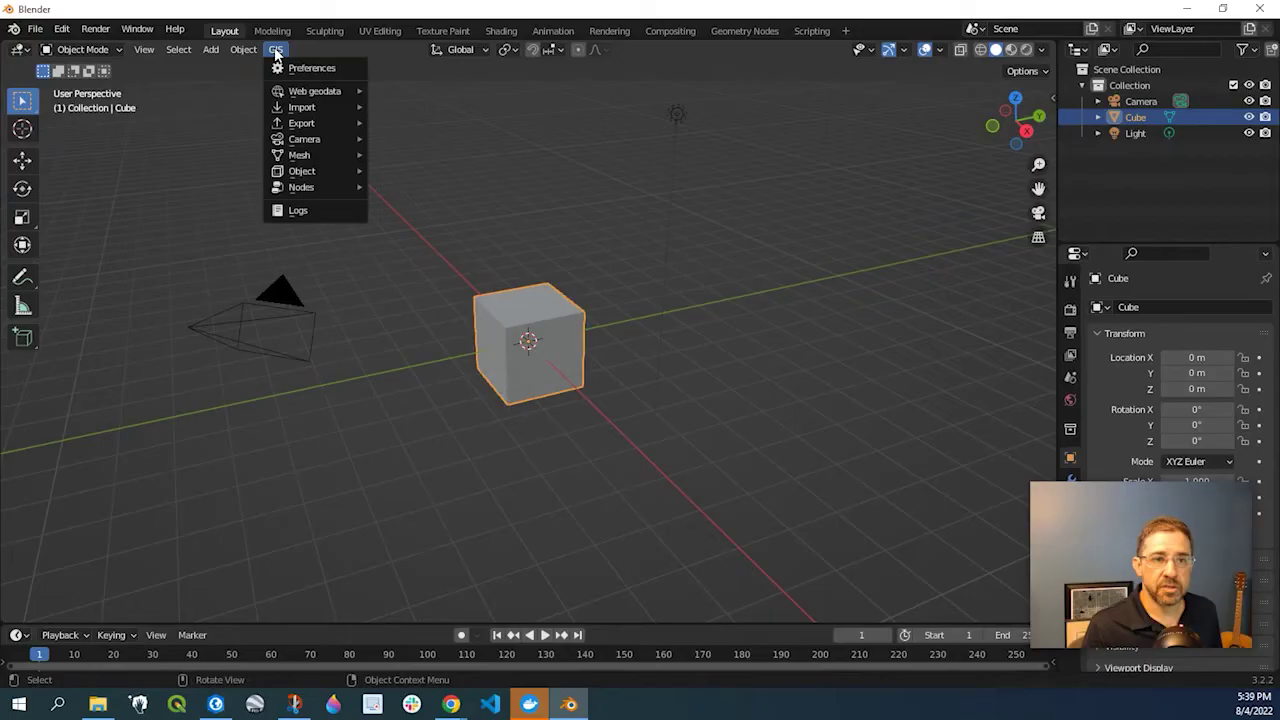
mouse_move(286, 92)
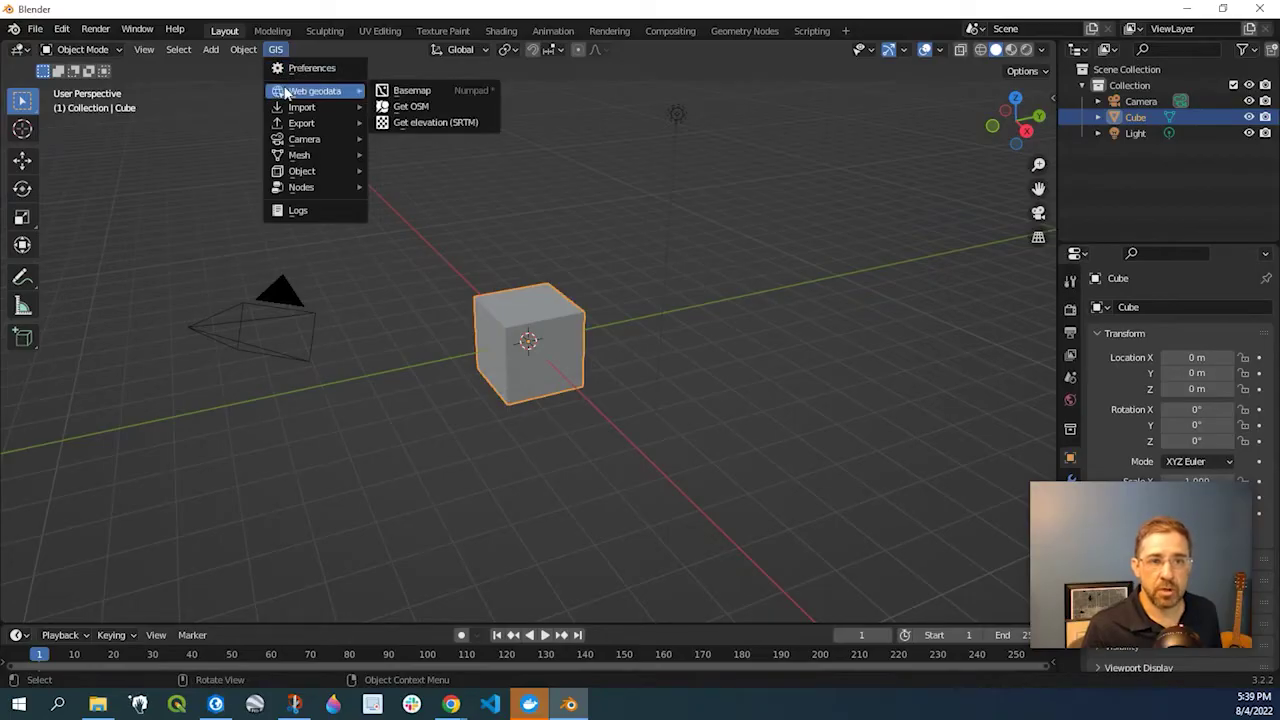
left_click(422, 92)
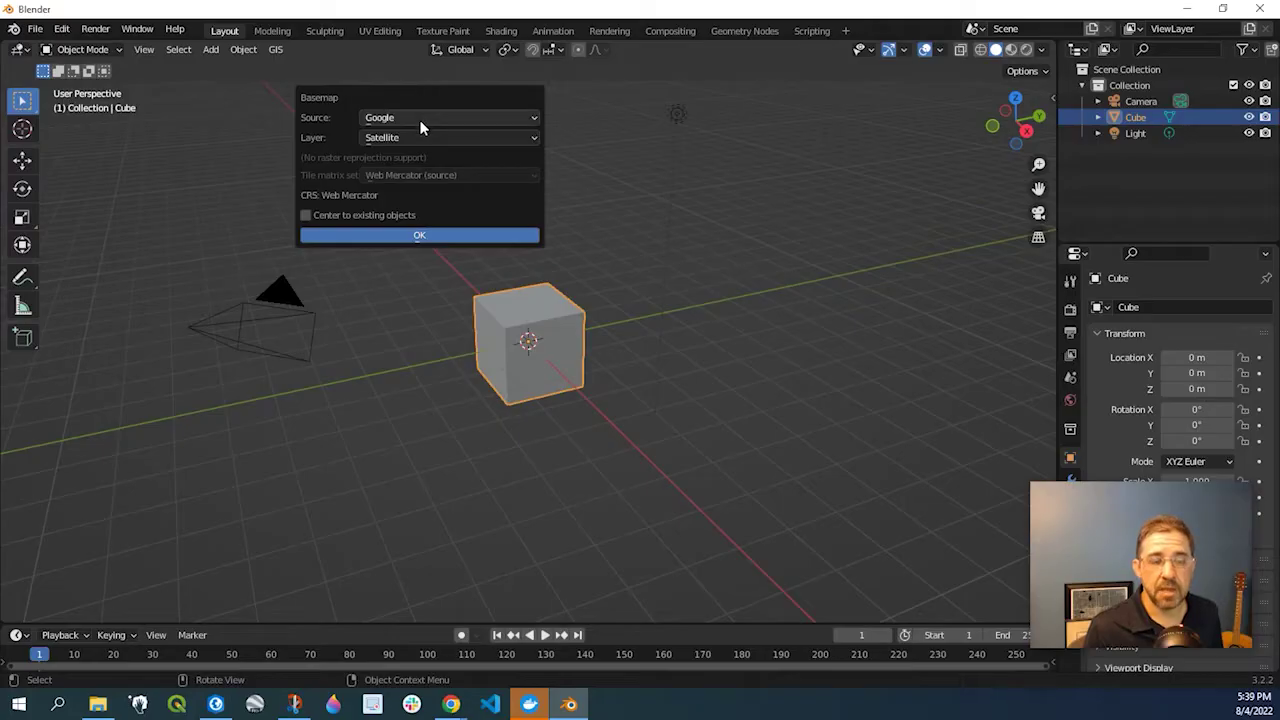
left_click(452, 121)
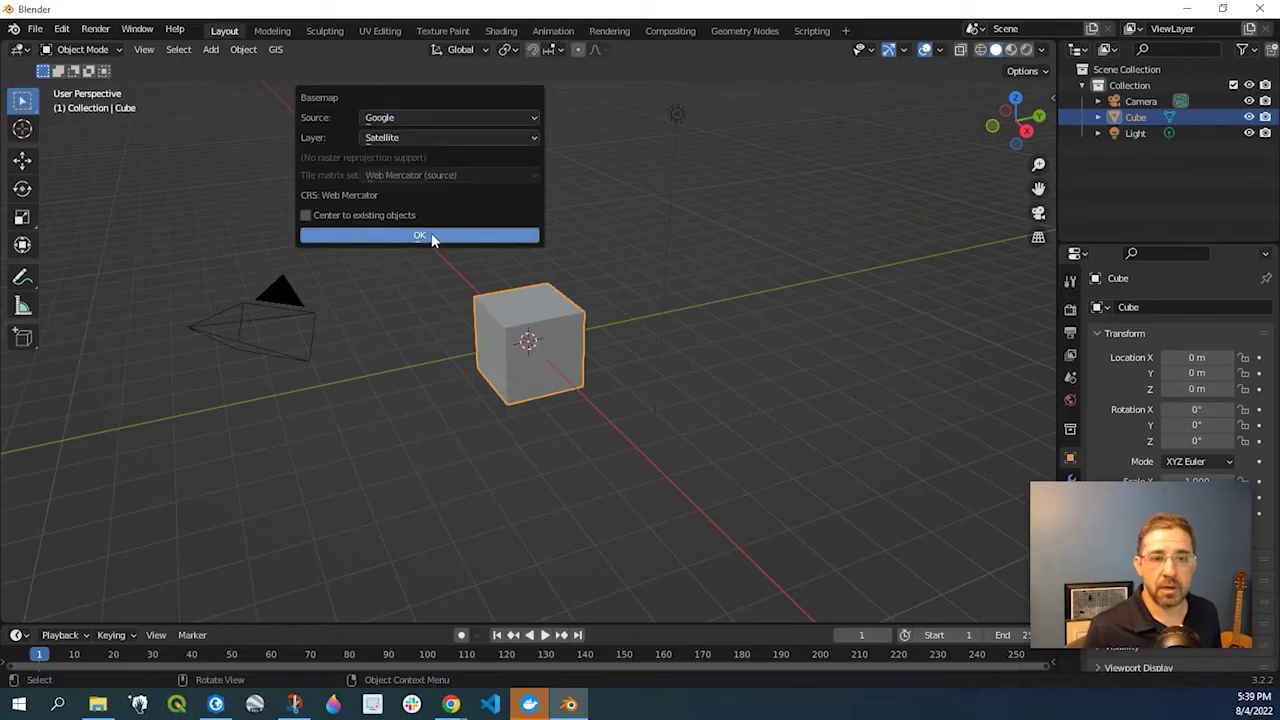
left_click(429, 237)
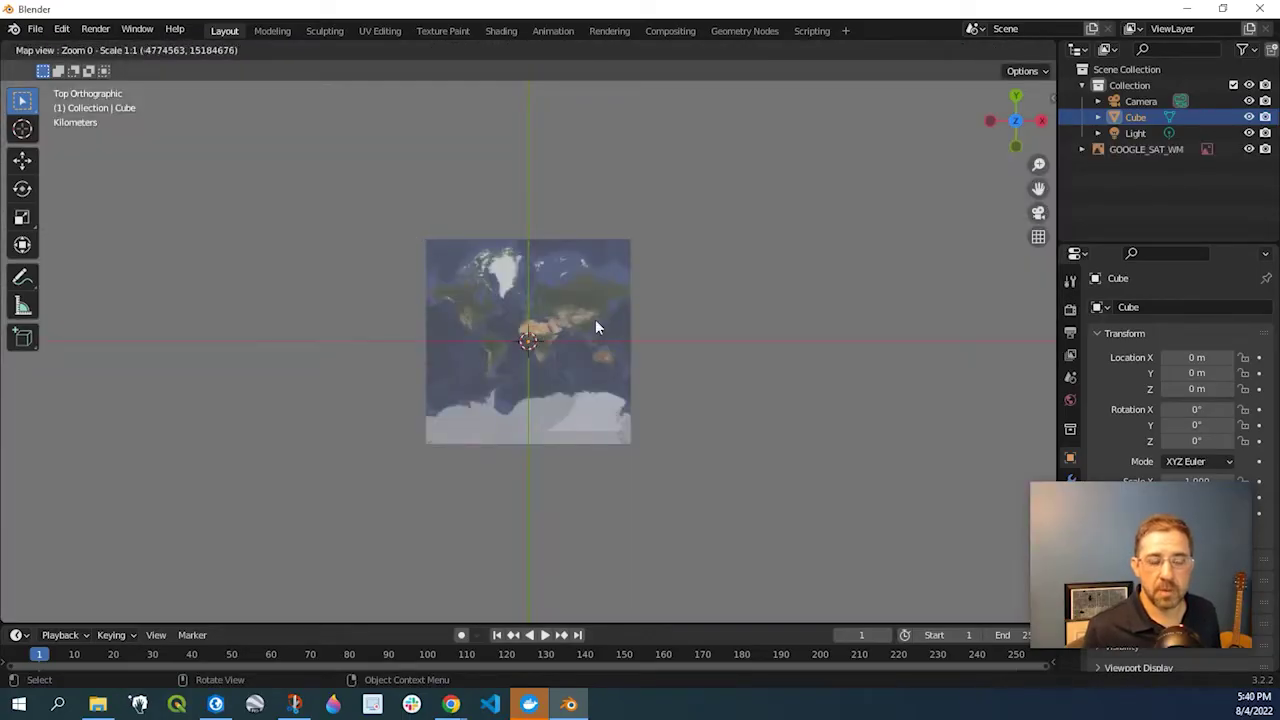
Step: Zoom and pan the satellite map to centre North America
scroll(543, 343, "up", 2)
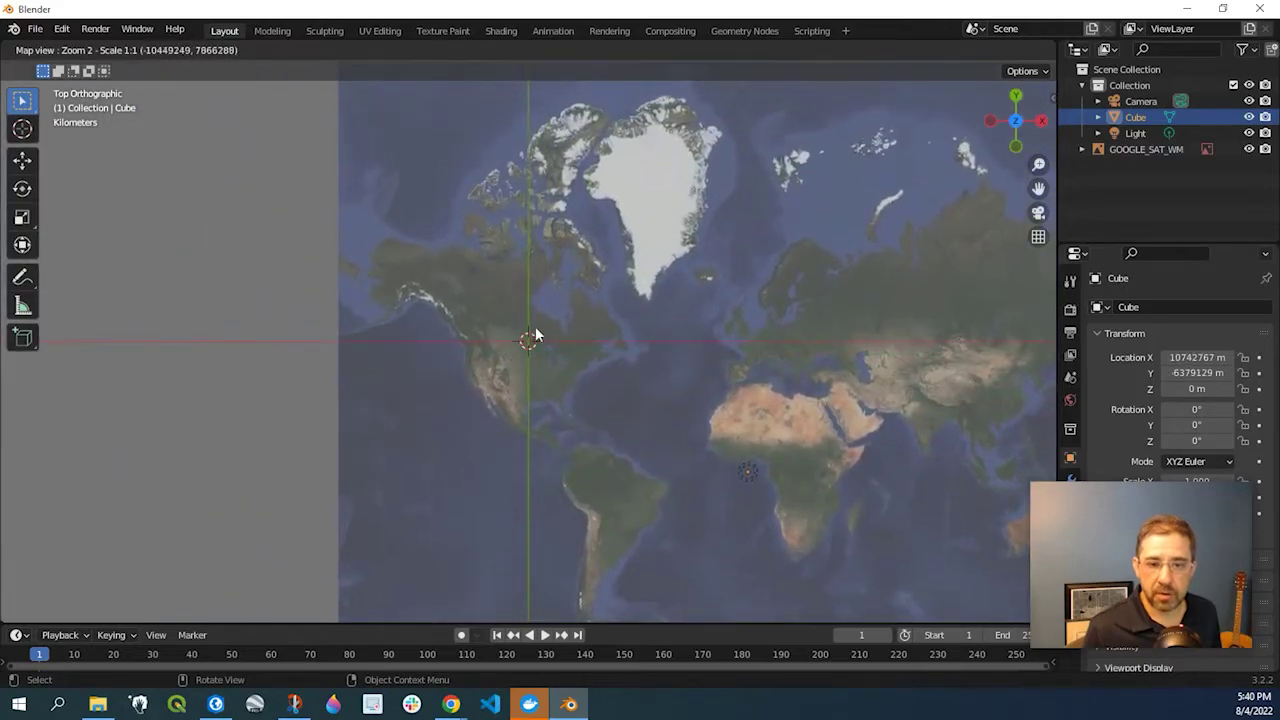
left_click_drag(542, 303, 598, 316)
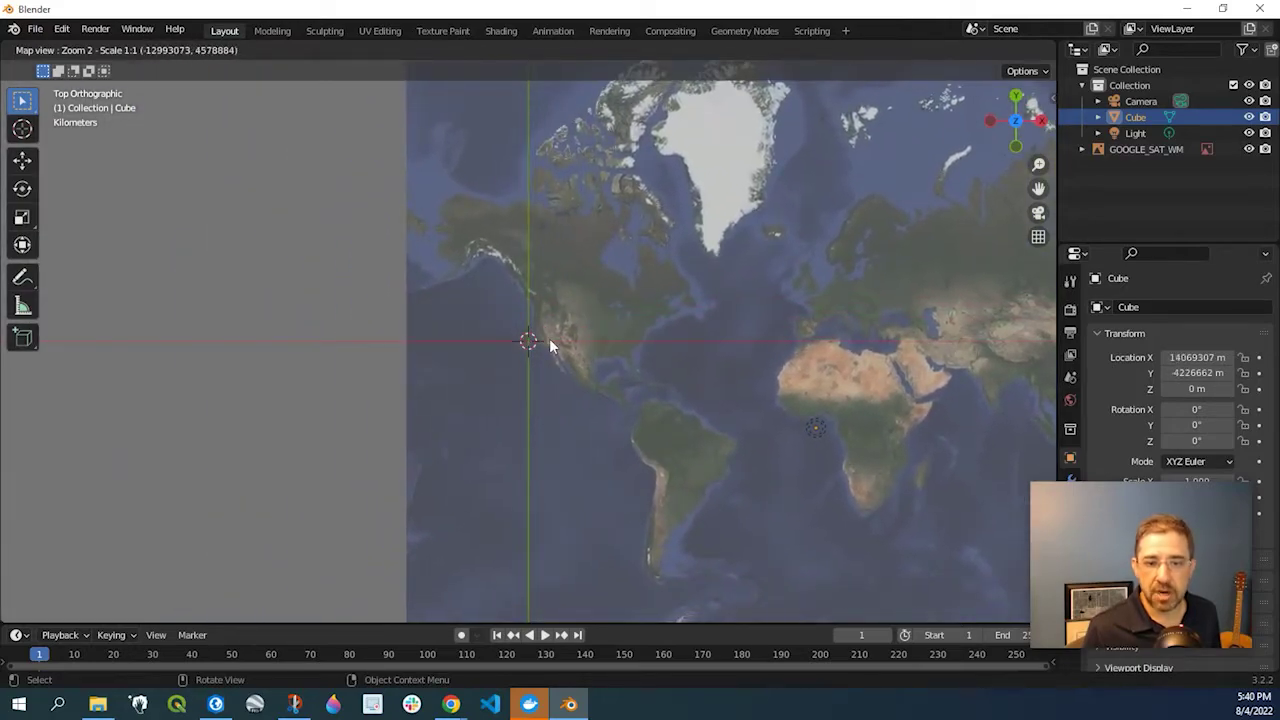
scroll(559, 327, "up", 1)
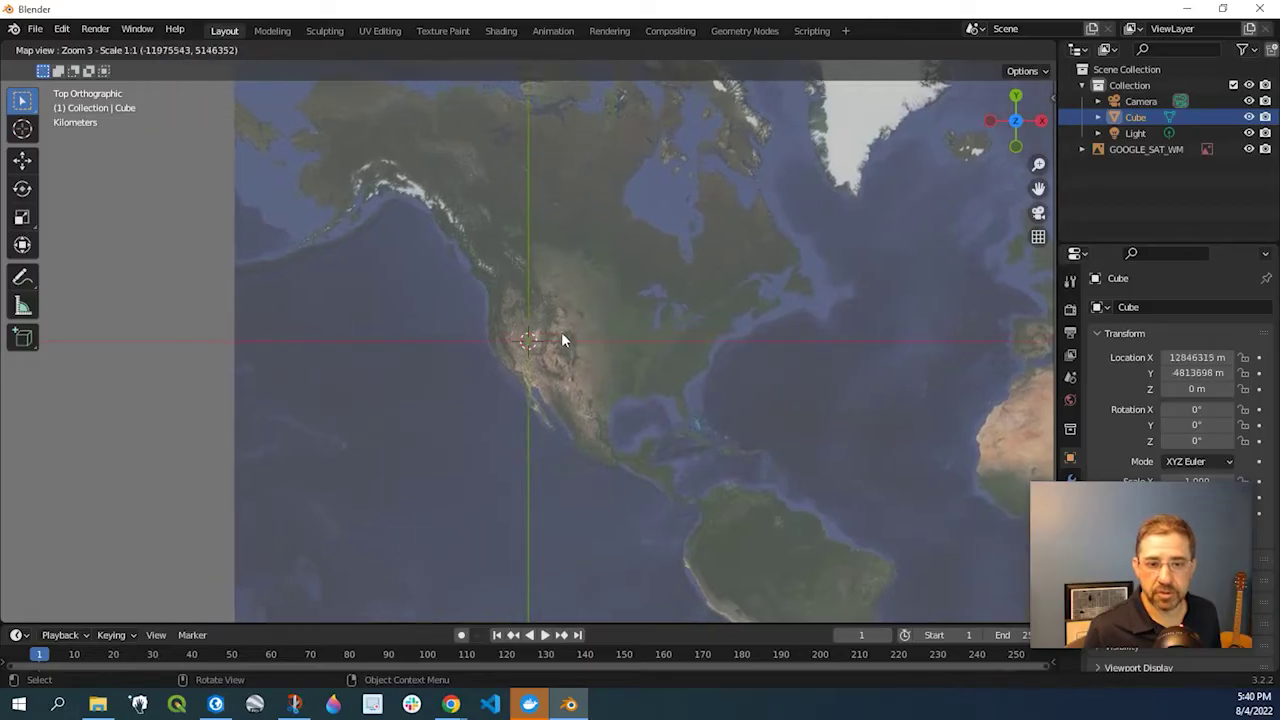
scroll(543, 362, "up", 1)
left_click_drag(546, 356, 607, 311)
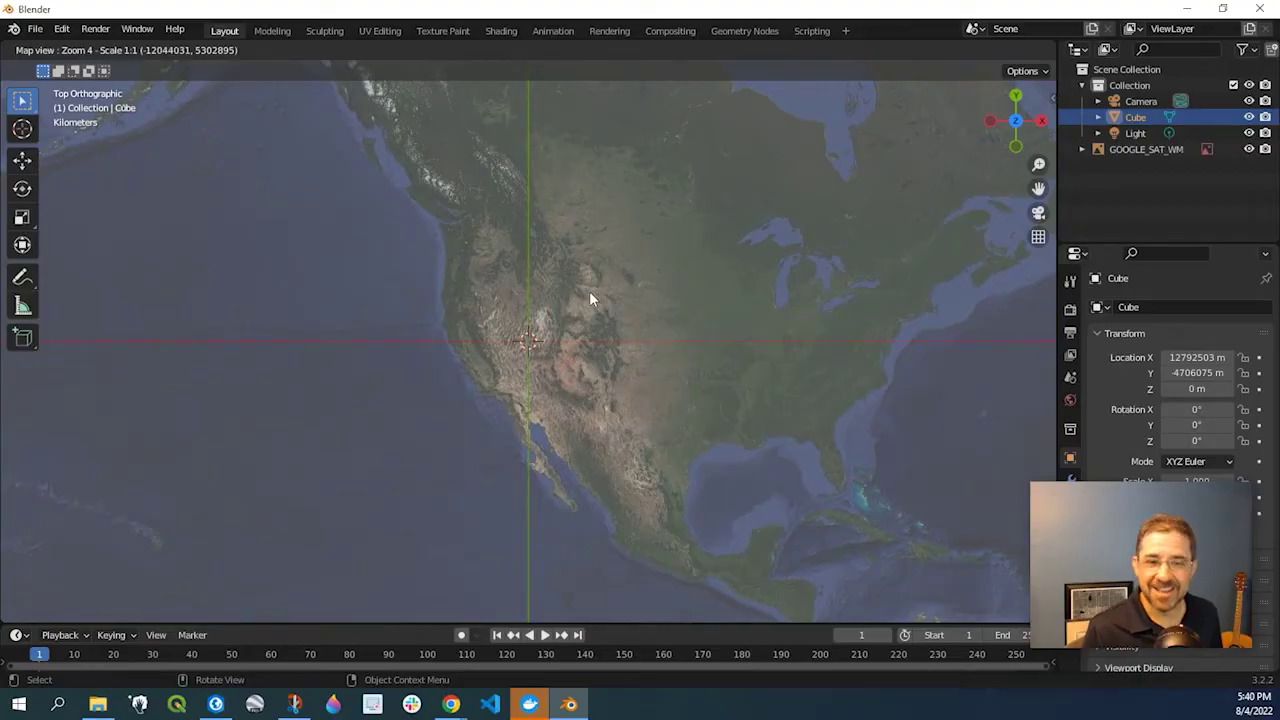
Step: Go to 'los angeles' at zoom level 14 and centre the map on downtown
key("g")
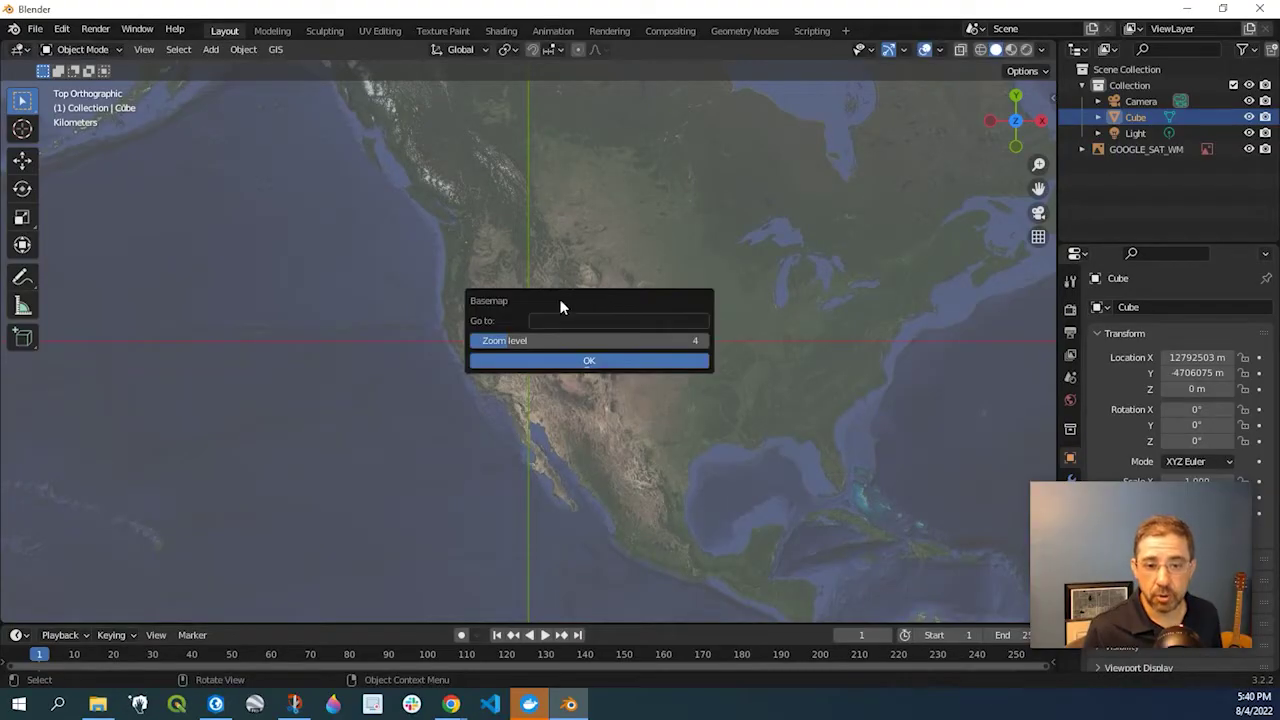
left_click(552, 320)
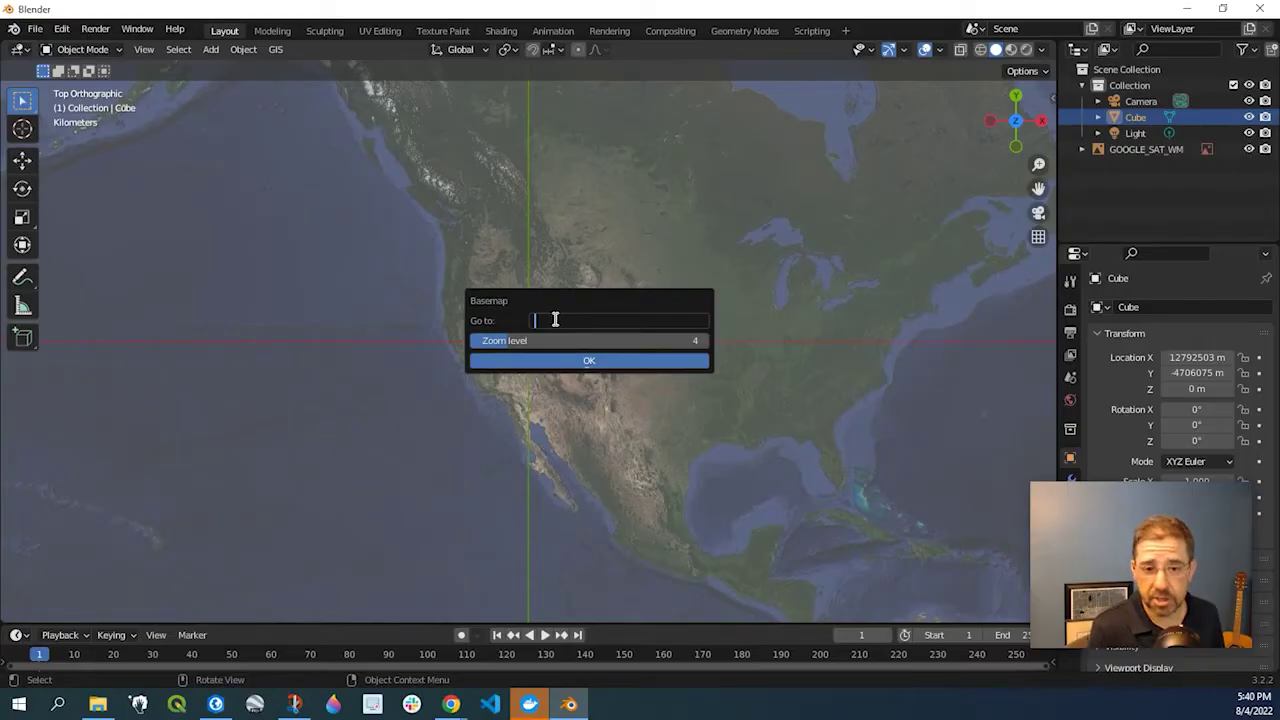
type("los a")
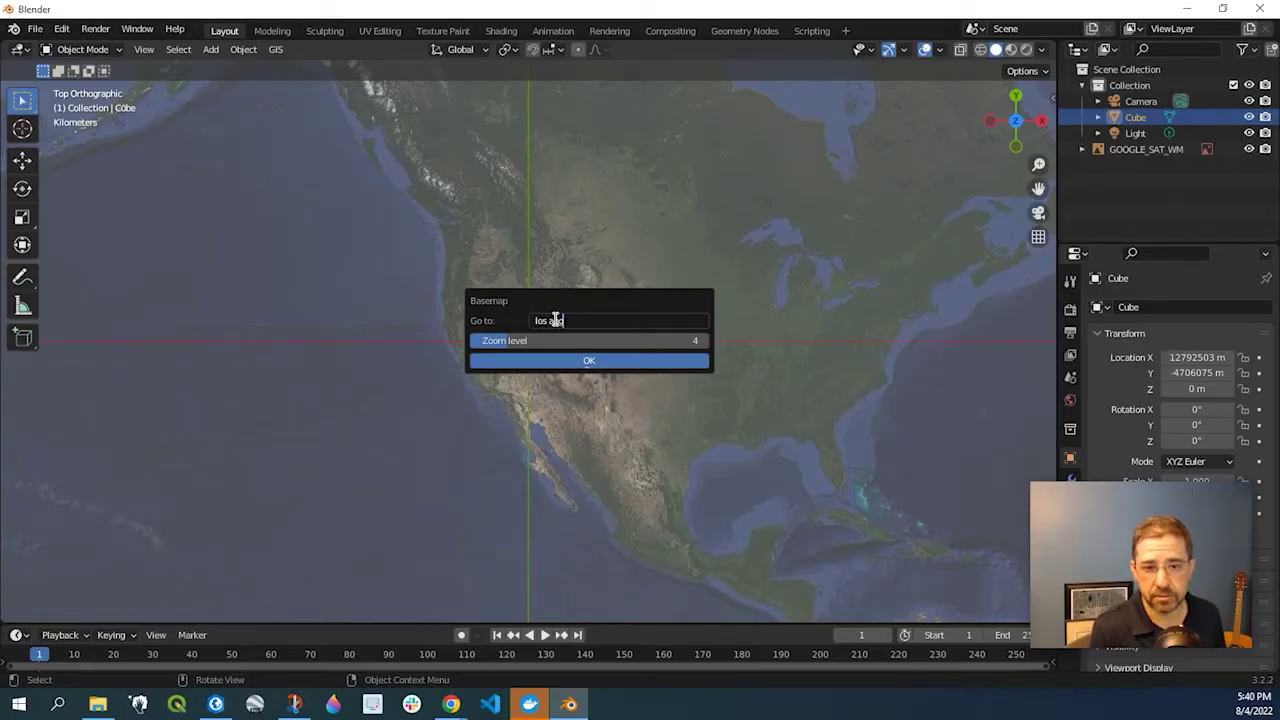
type("ngeles")
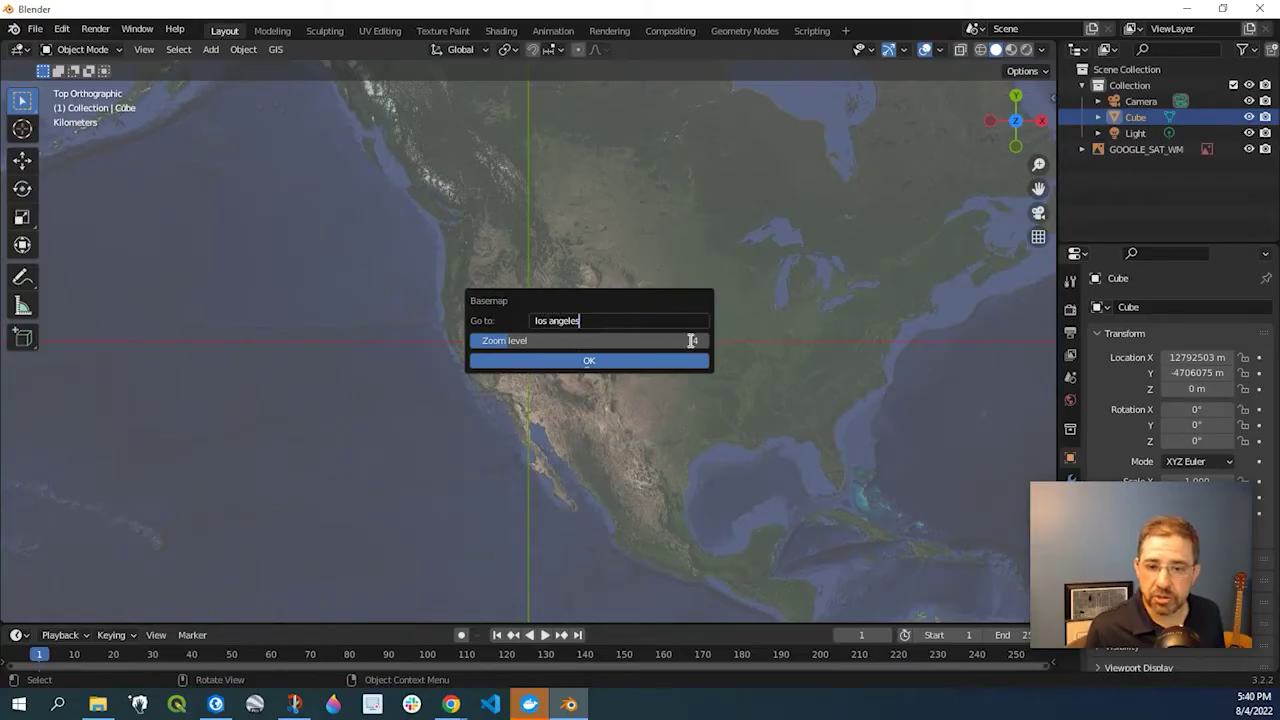
left_click(627, 339)
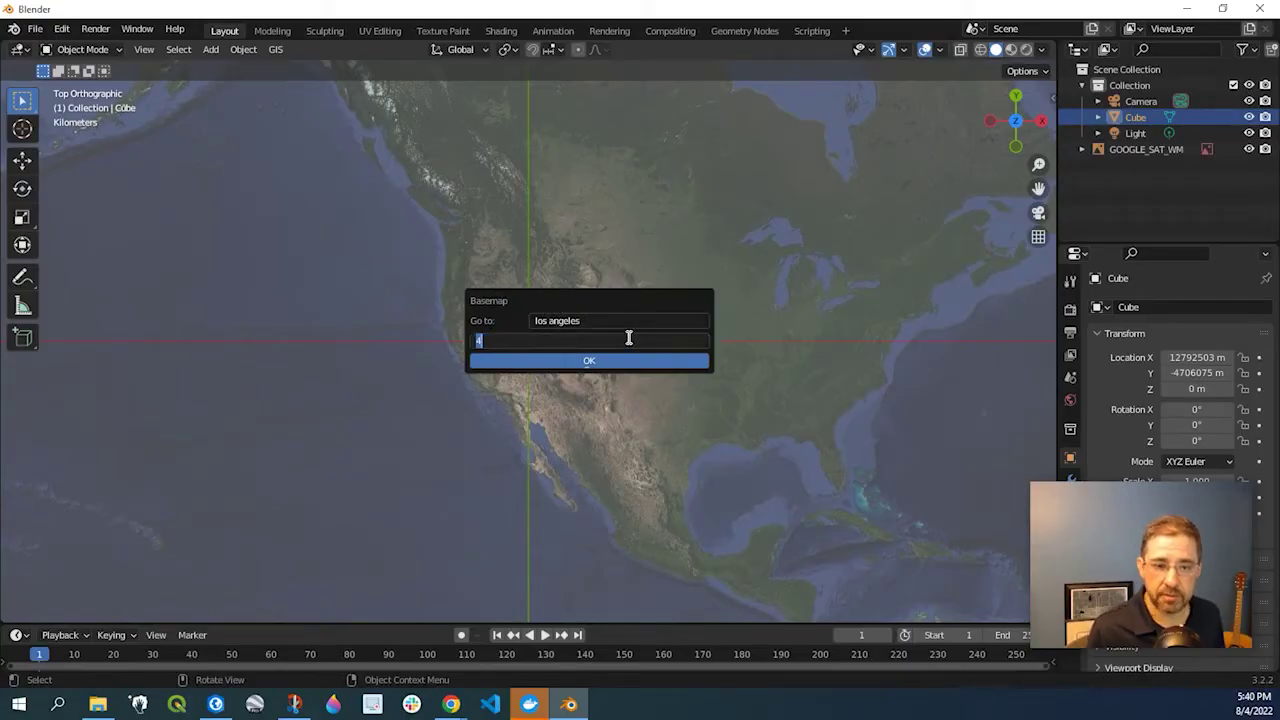
type("14")
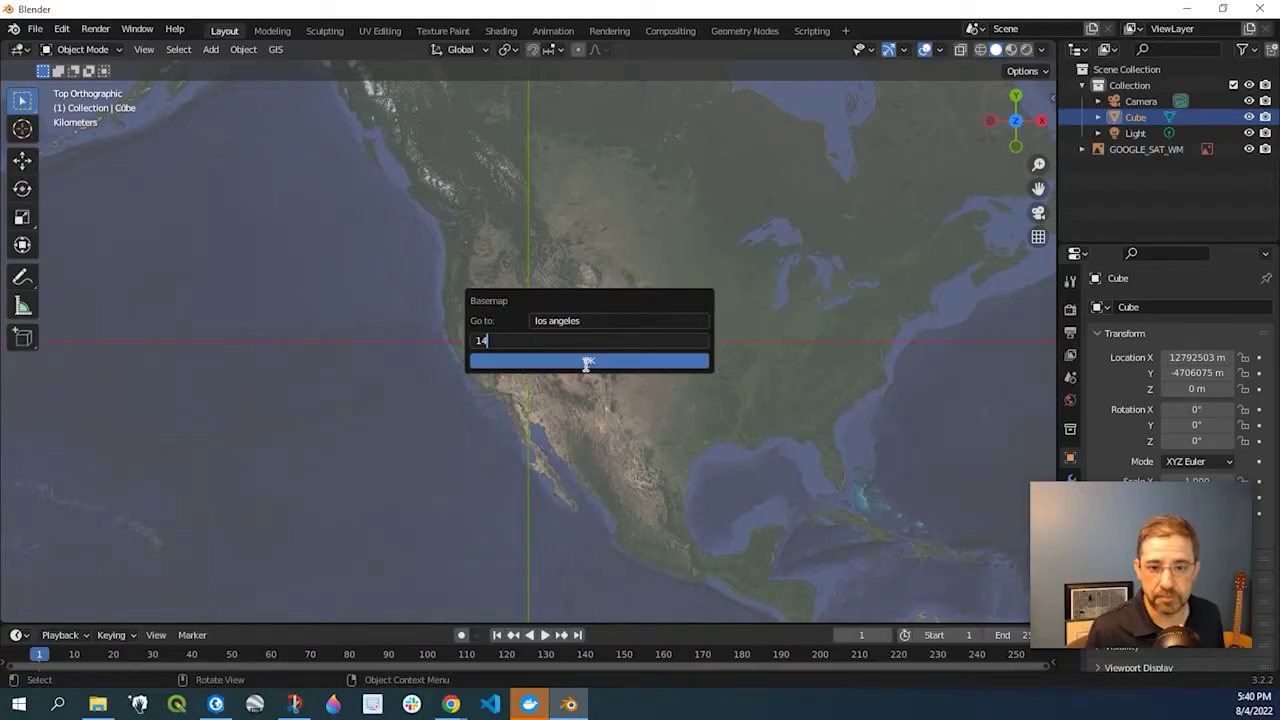
left_click(588, 366)
left_click(587, 366)
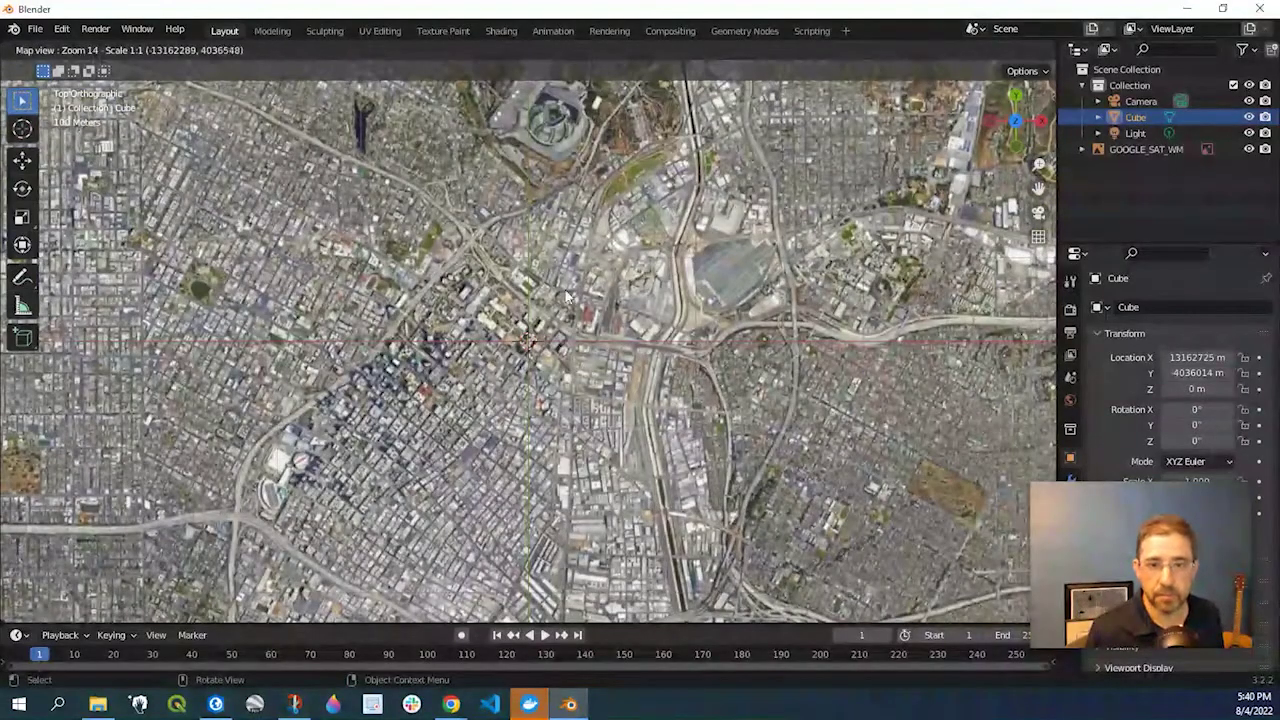
left_click_drag(500, 325, 613, 313)
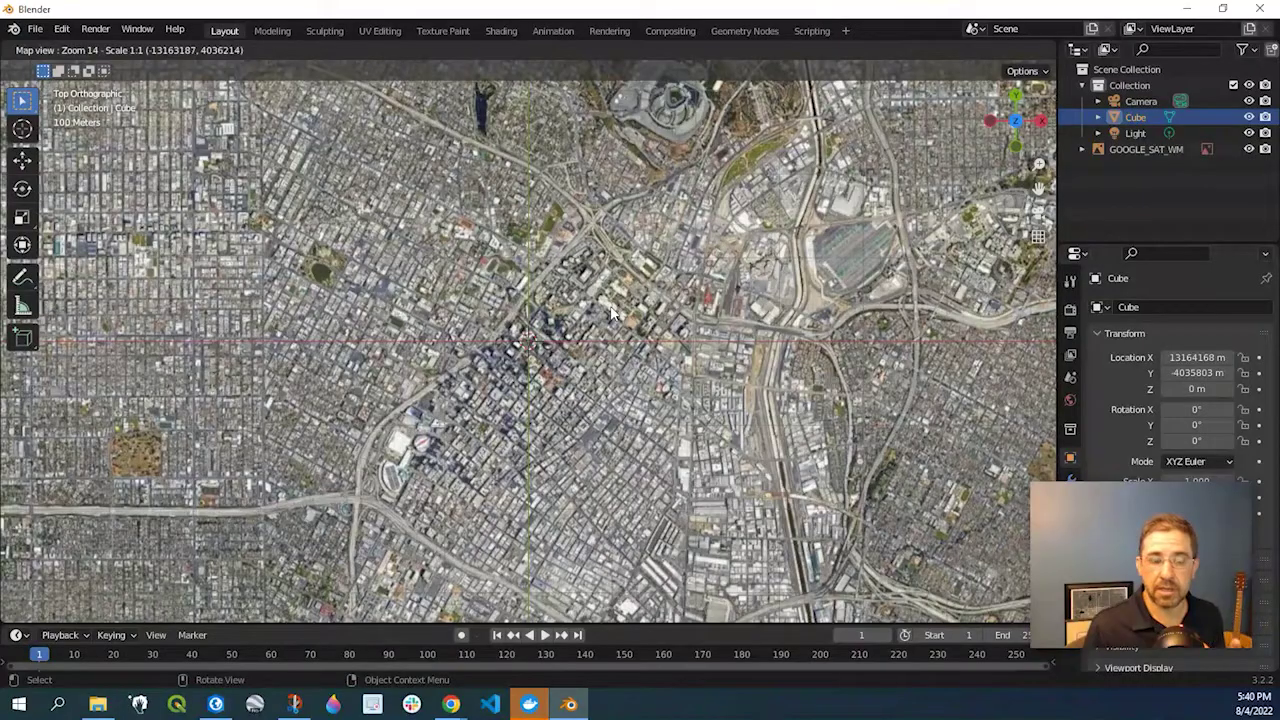
Step: Zoom the satellite map to level 16 and centre it on the downtown arena area
scroll(515, 303, "down", 1)
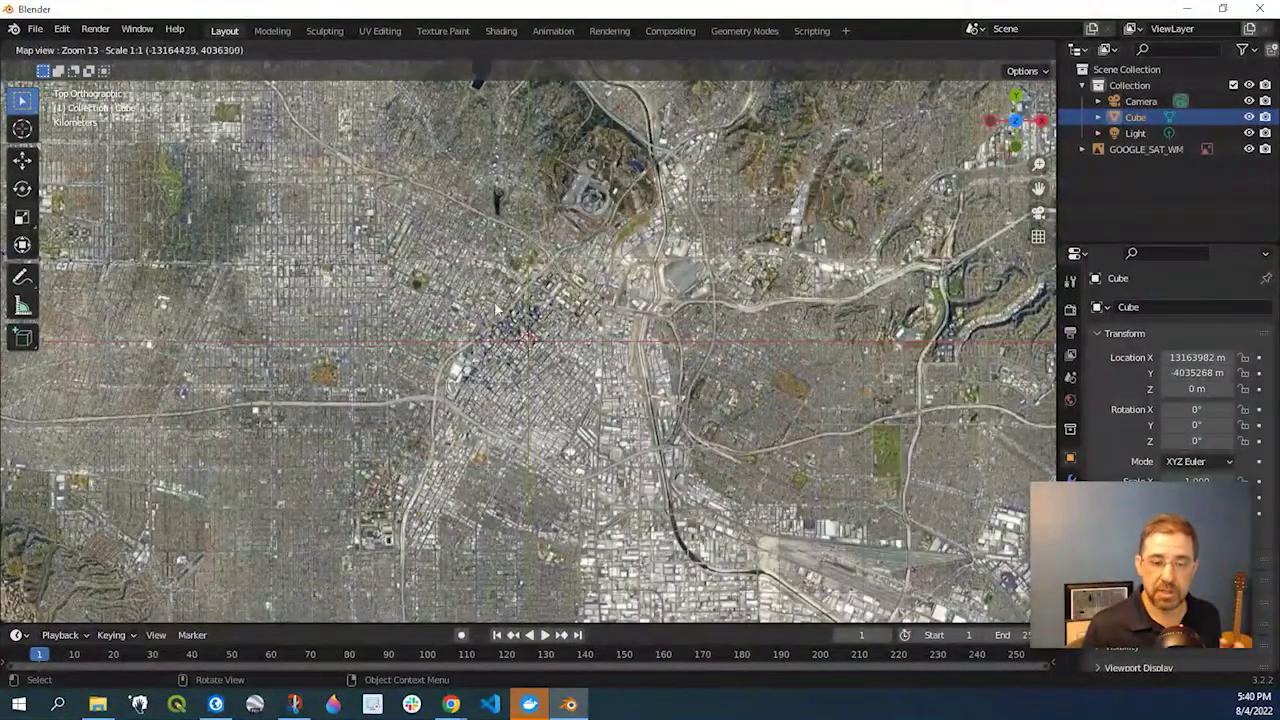
scroll(498, 320, "up", 2)
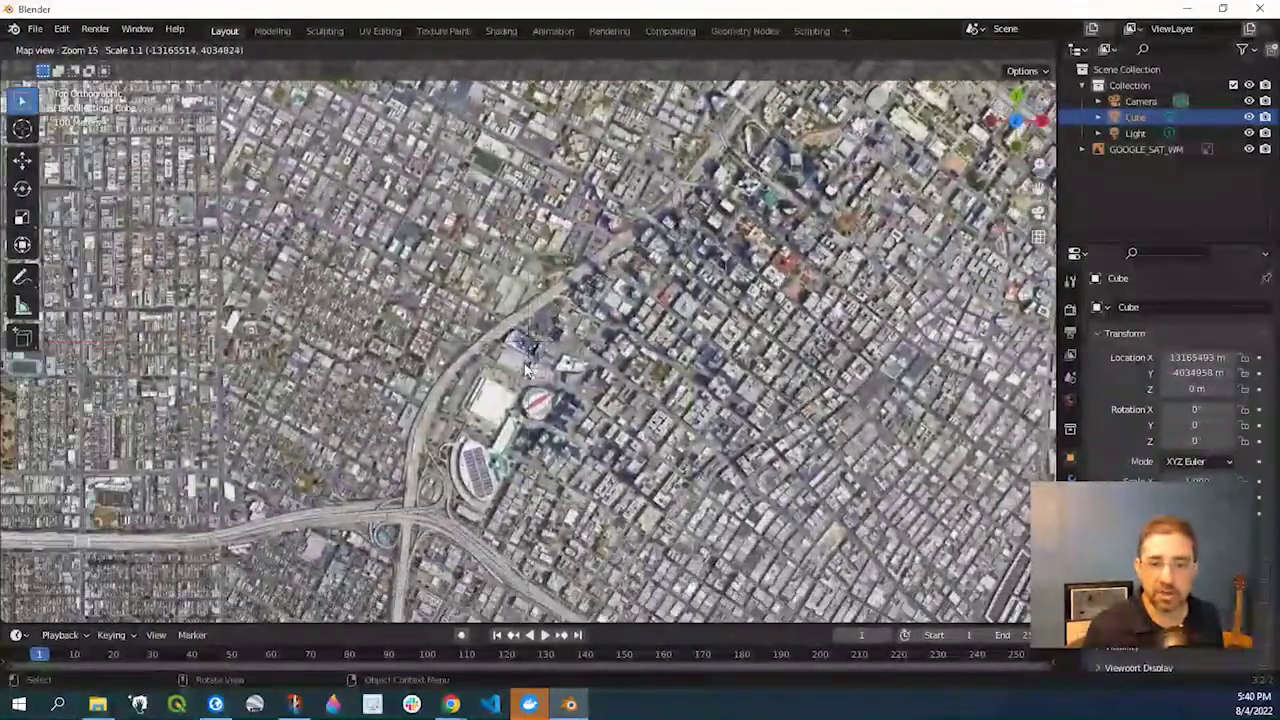
scroll(640, 257, "up", 1)
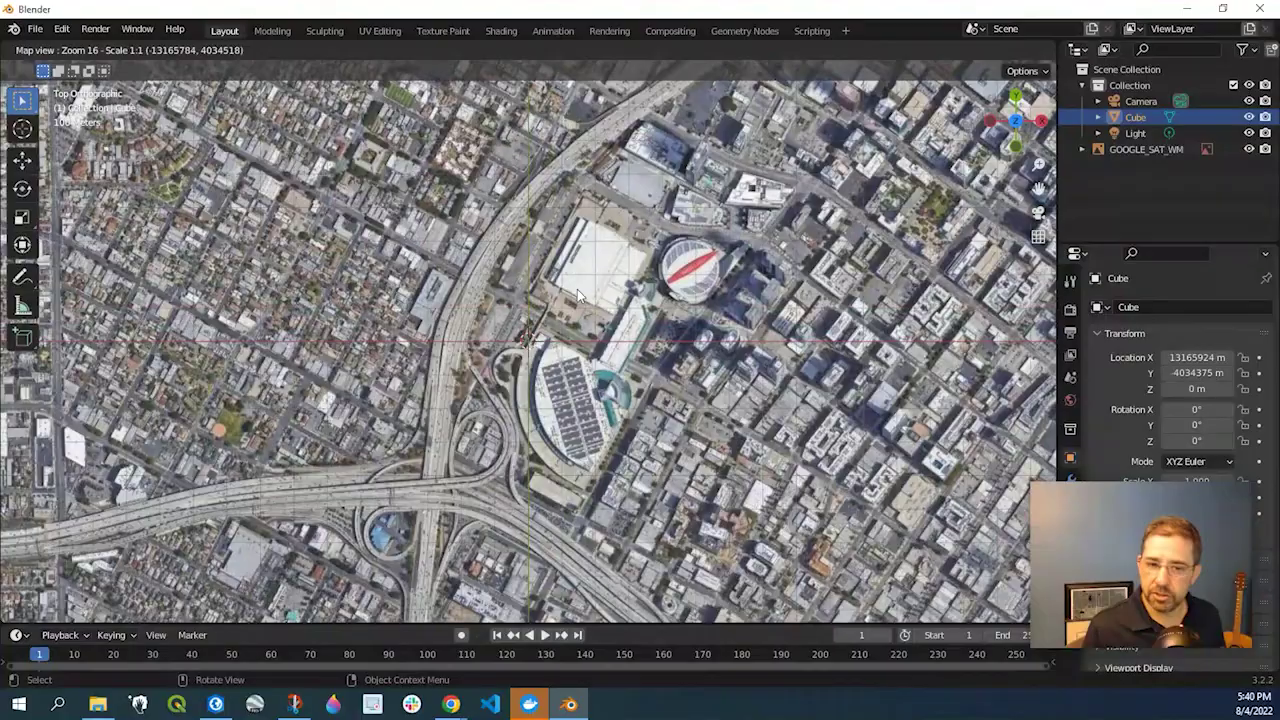
left_click_drag(604, 300, 548, 318)
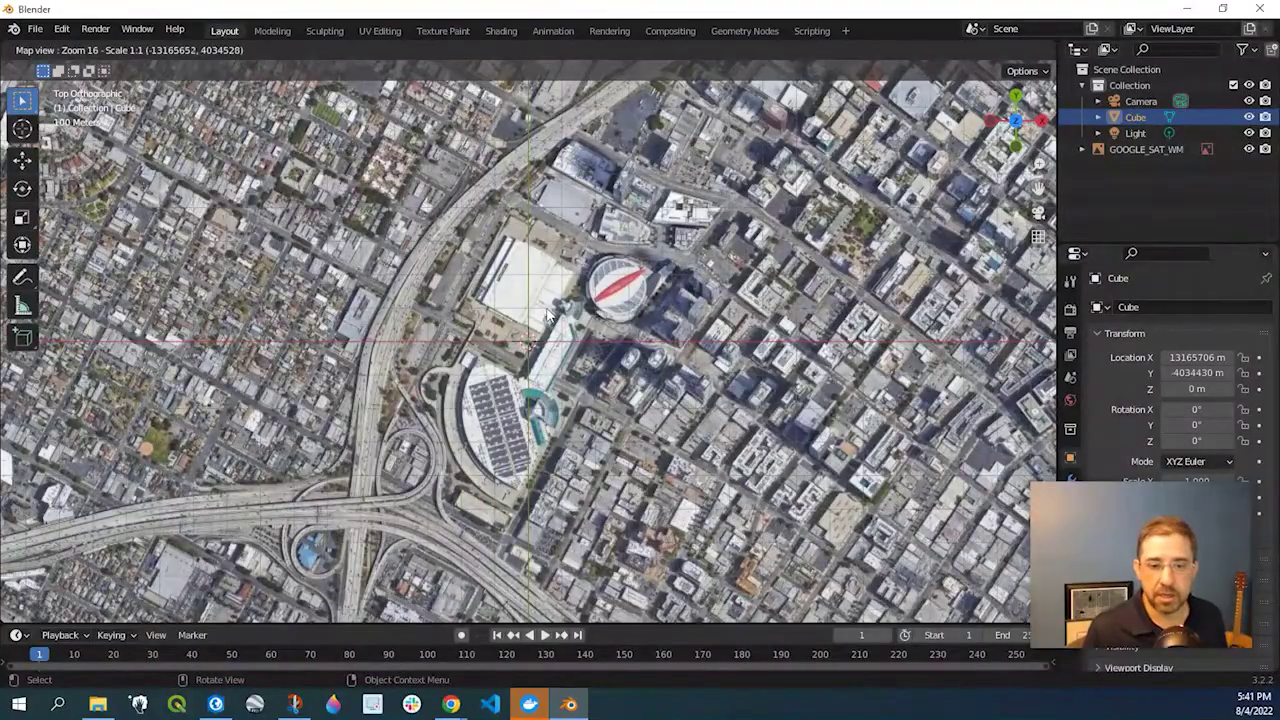
left_click_drag(530, 290, 466, 283)
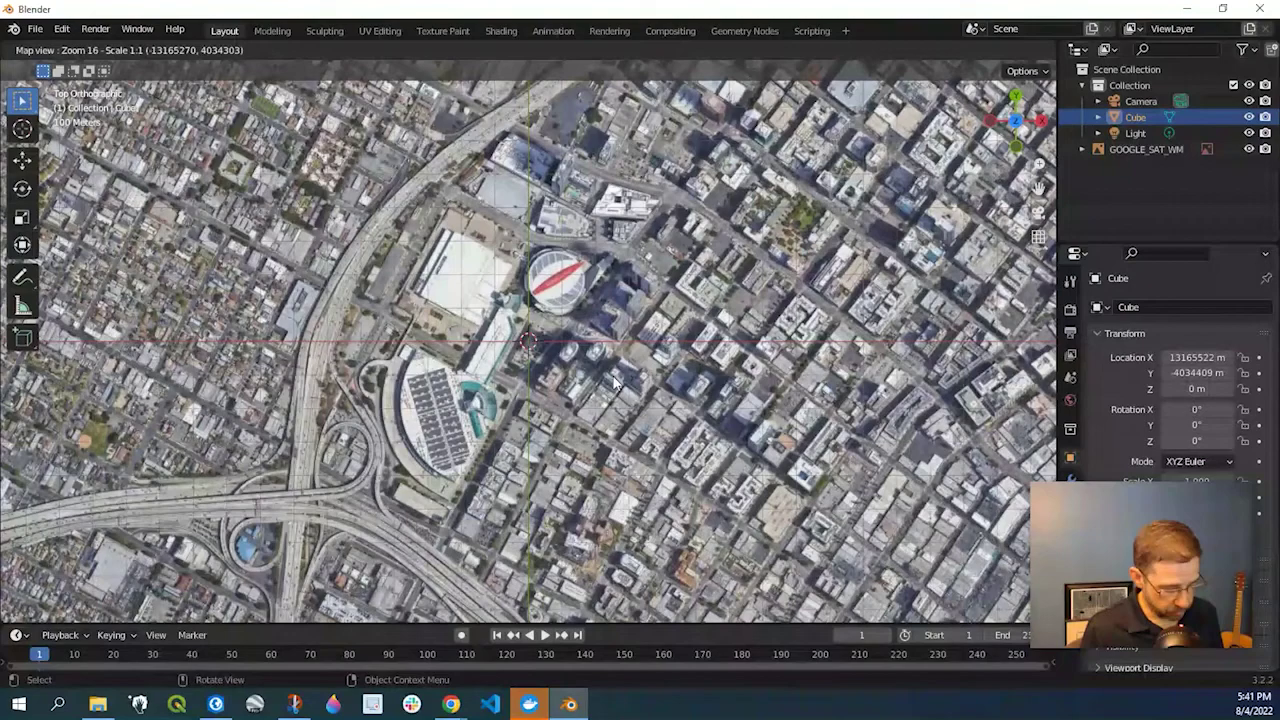
Step: Export the map view as the EXPORT_GOOGLE_SAT_WM plane and tilt into perspective
key("e")
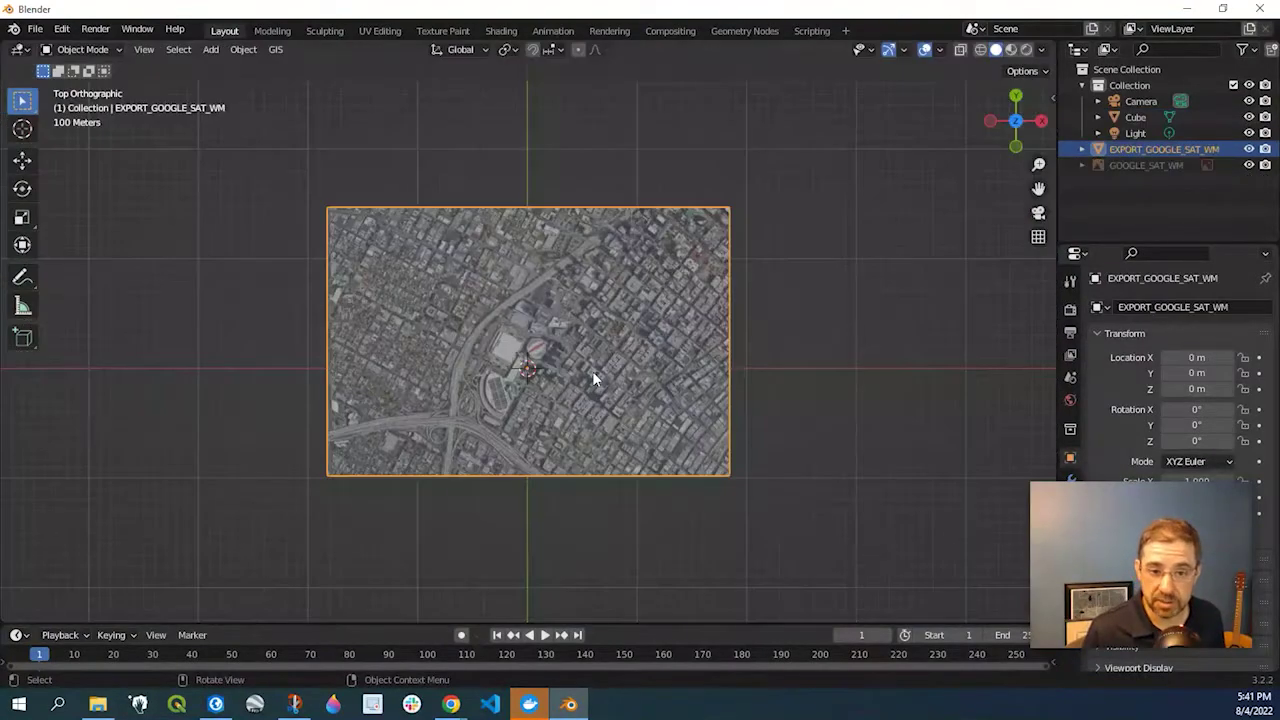
mouse_move(587, 379)
middle_mouse_down()
mouse_move(590, 245)
mouse_move(609, 229)
mouse_move(613, 312)
mouse_move(535, 340)
mouse_move(600, 366)
mouse_move(591, 414)
mouse_move(585, 392)
middle_mouse_up()
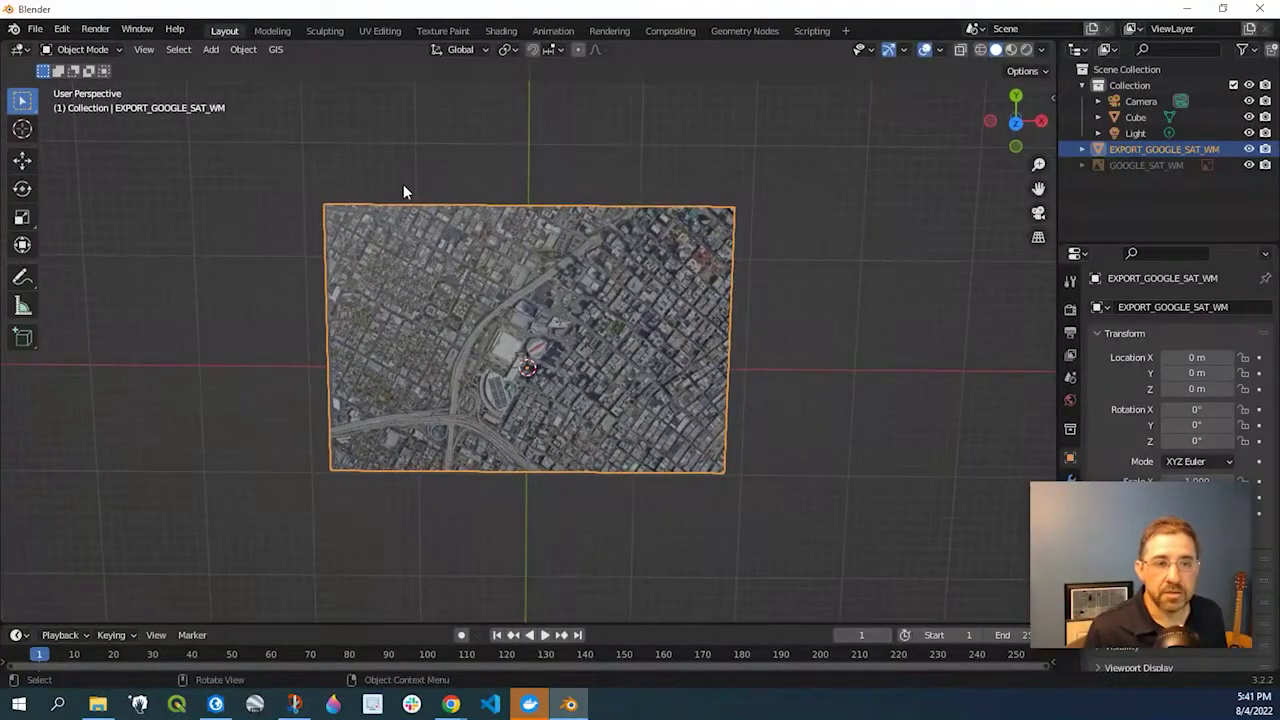
left_click(276, 52)
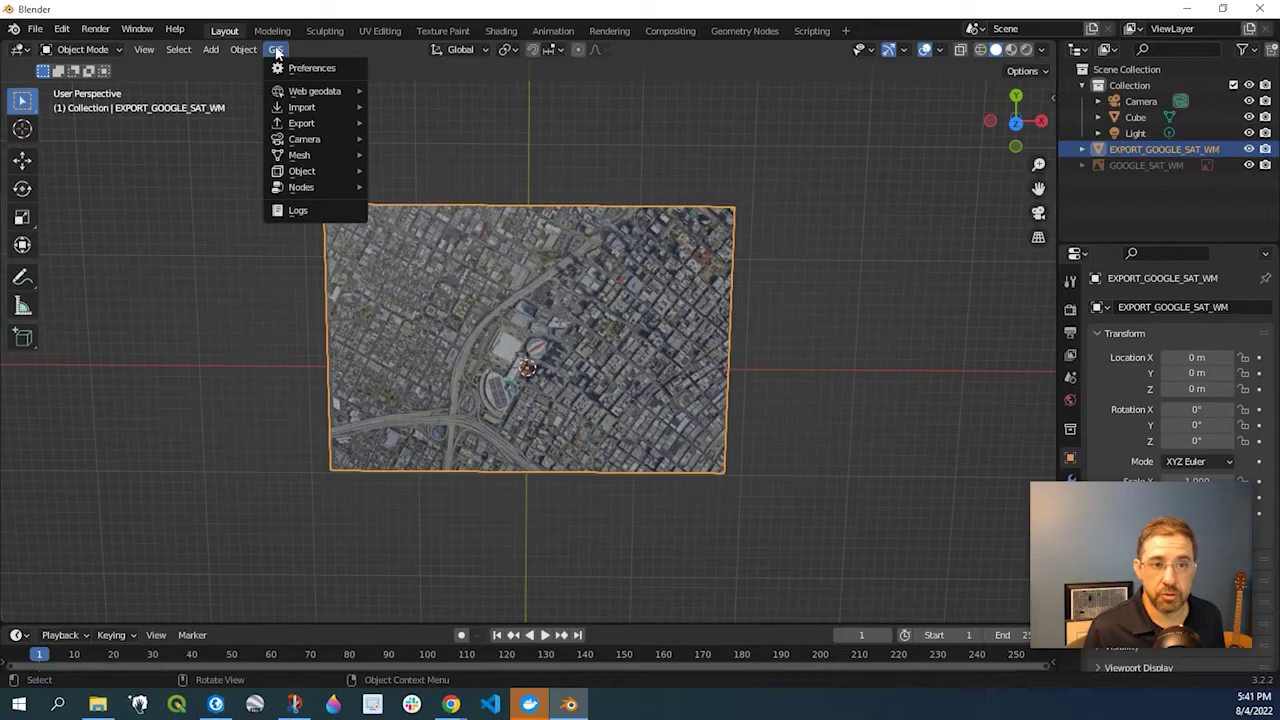
Step: Get OSM buildings, landuse, leisure and natural ways with elevation from EXPORT_GOOGLE_SAT_WM
mouse_move(283, 95)
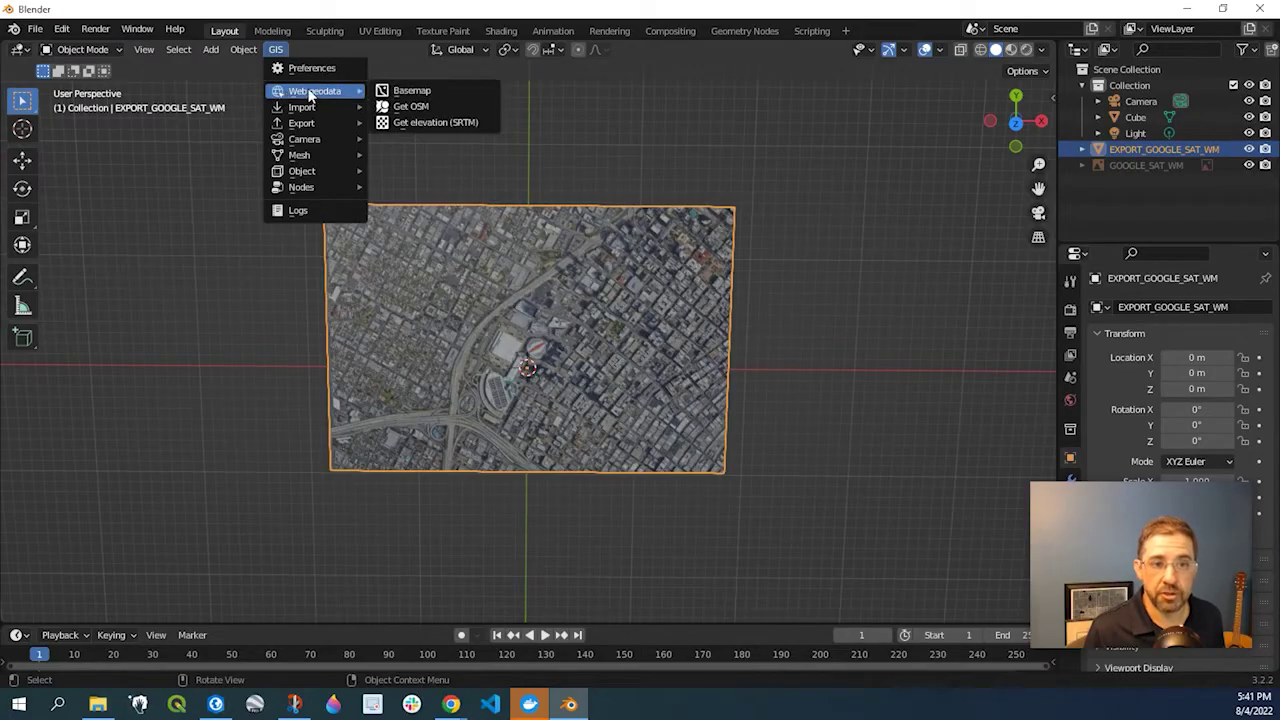
left_click(409, 107)
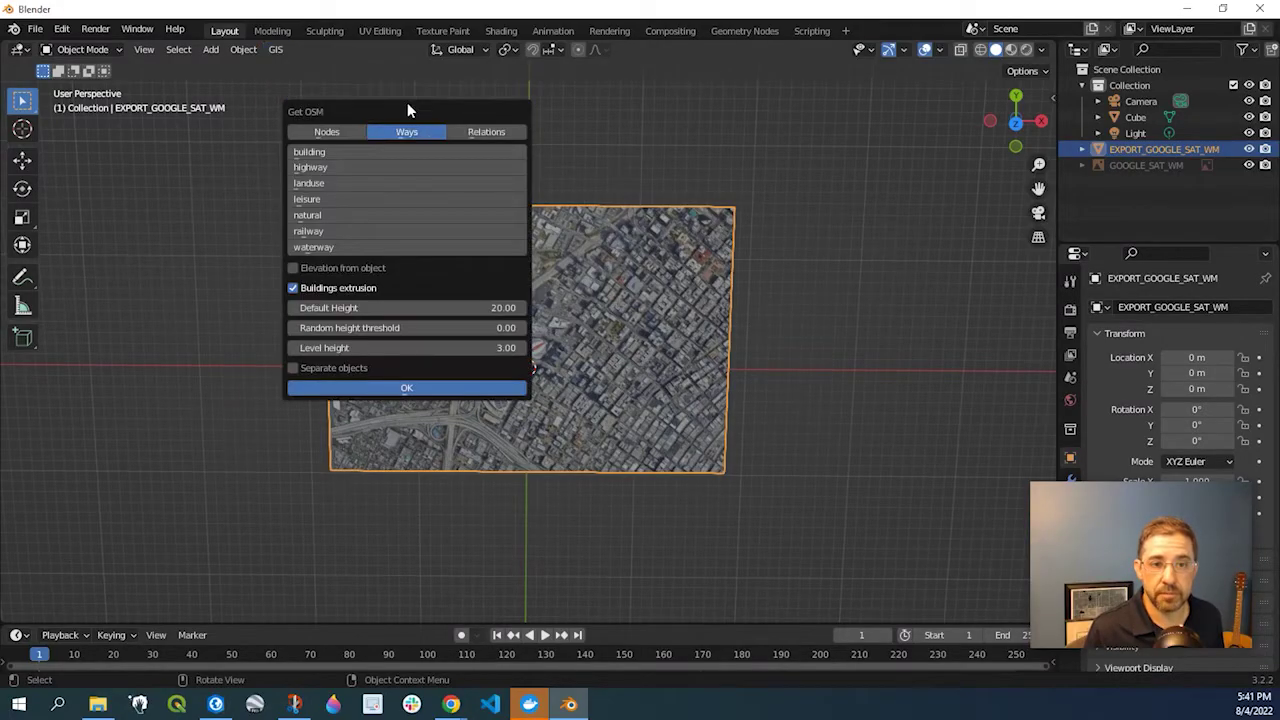
left_click(342, 151)
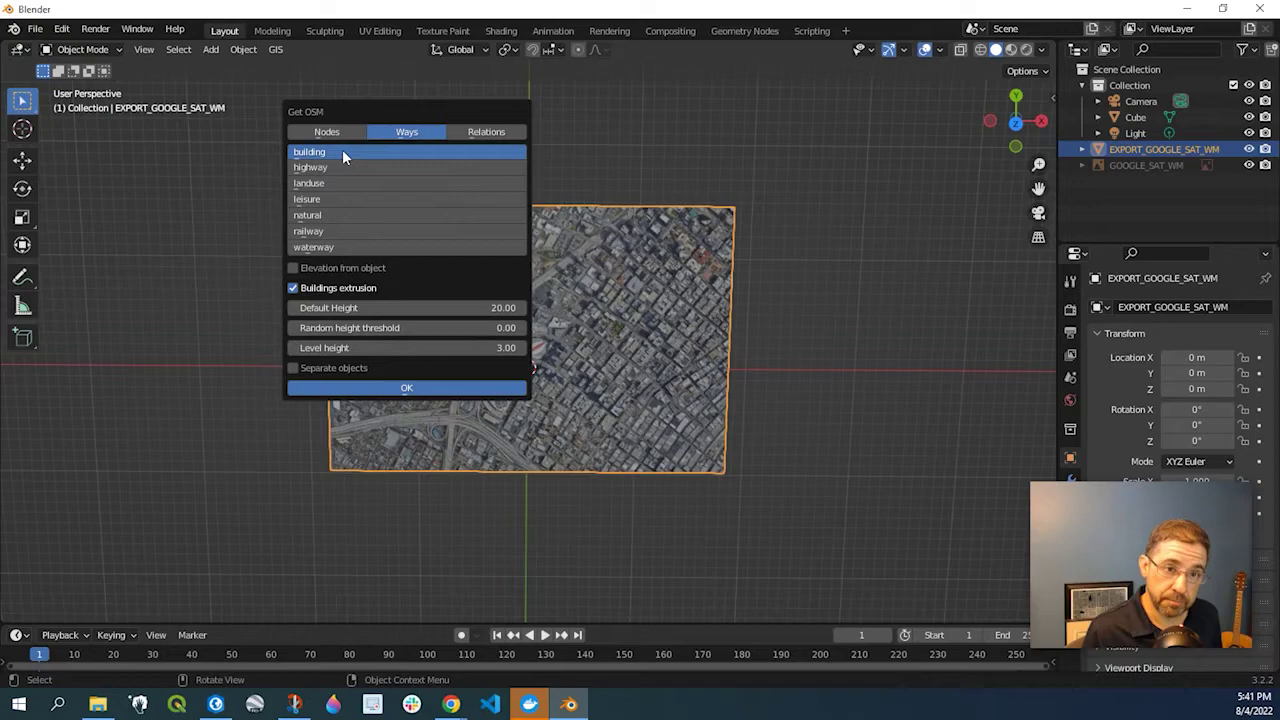
left_click_drag(343, 247, 349, 179, "shift")
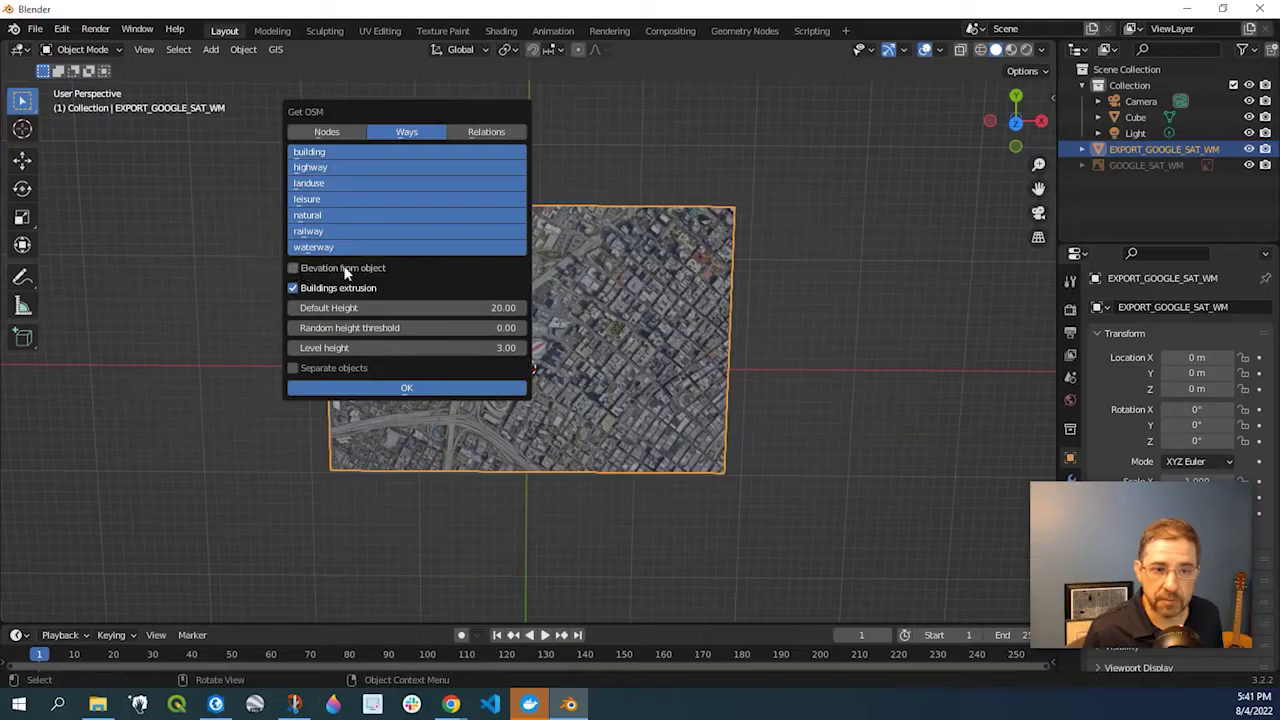
left_click(295, 268)
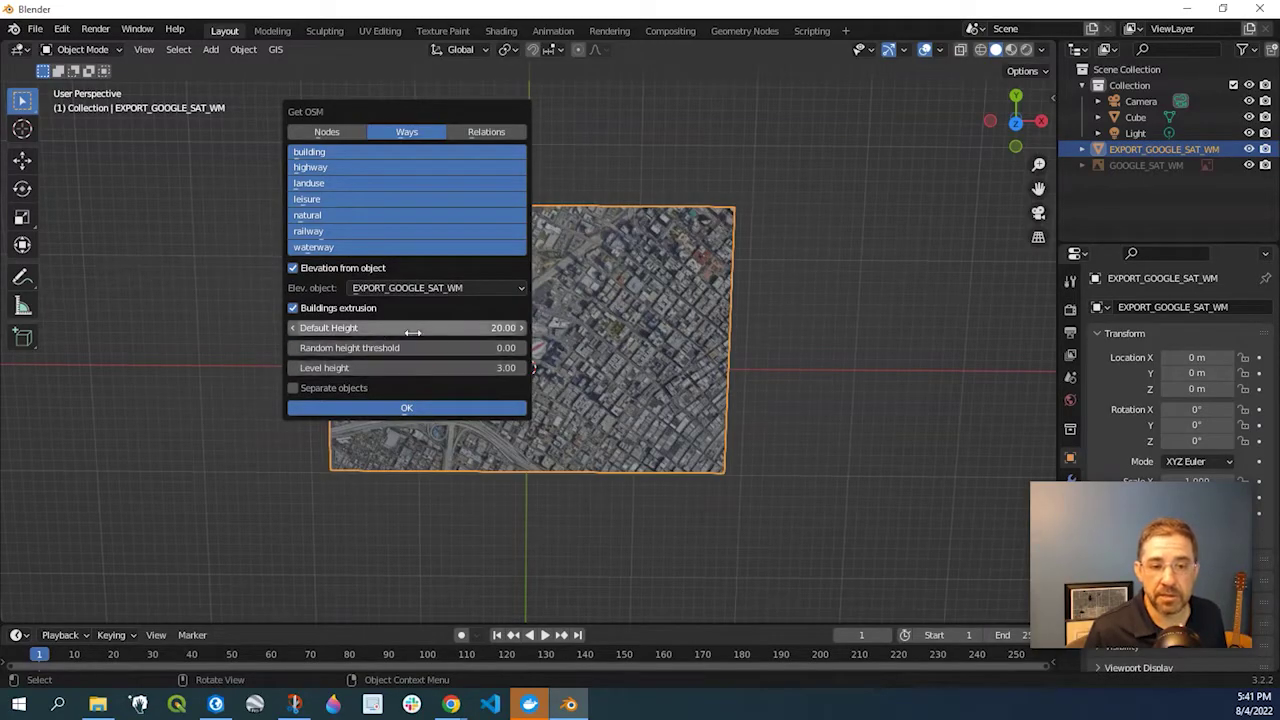
left_click(397, 410)
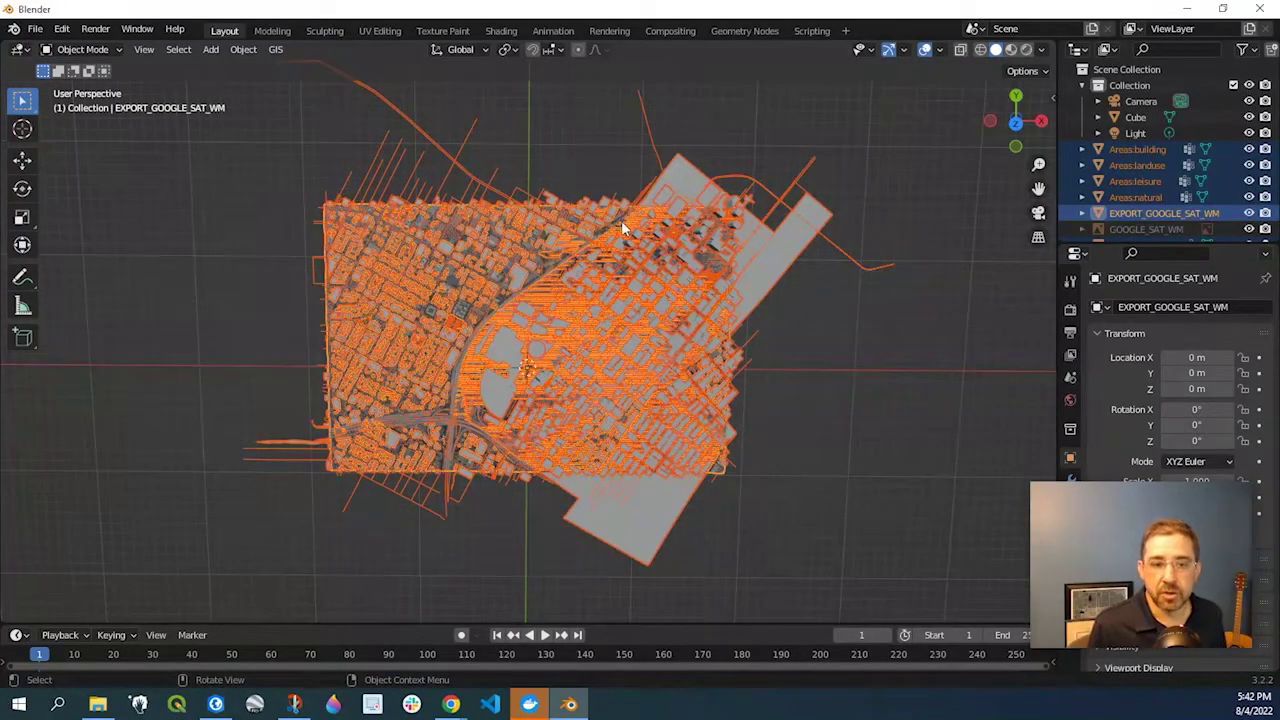
Step: Deselect all objects and zoom into a tilted view of the extruded buildings
left_click(592, 165)
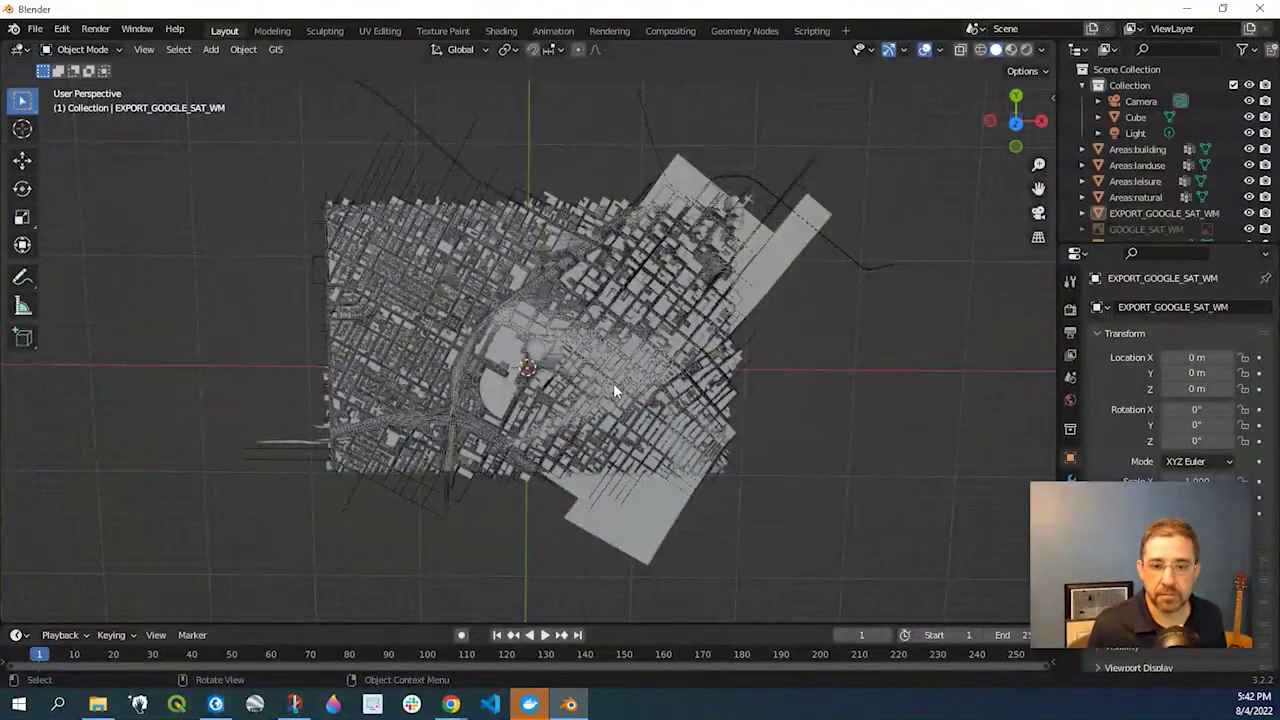
scroll(613, 385, "up", 2)
scroll(619, 395, "up", 1)
middle_click_drag(619, 392, 650, 392)
scroll(575, 364, "up", 3)
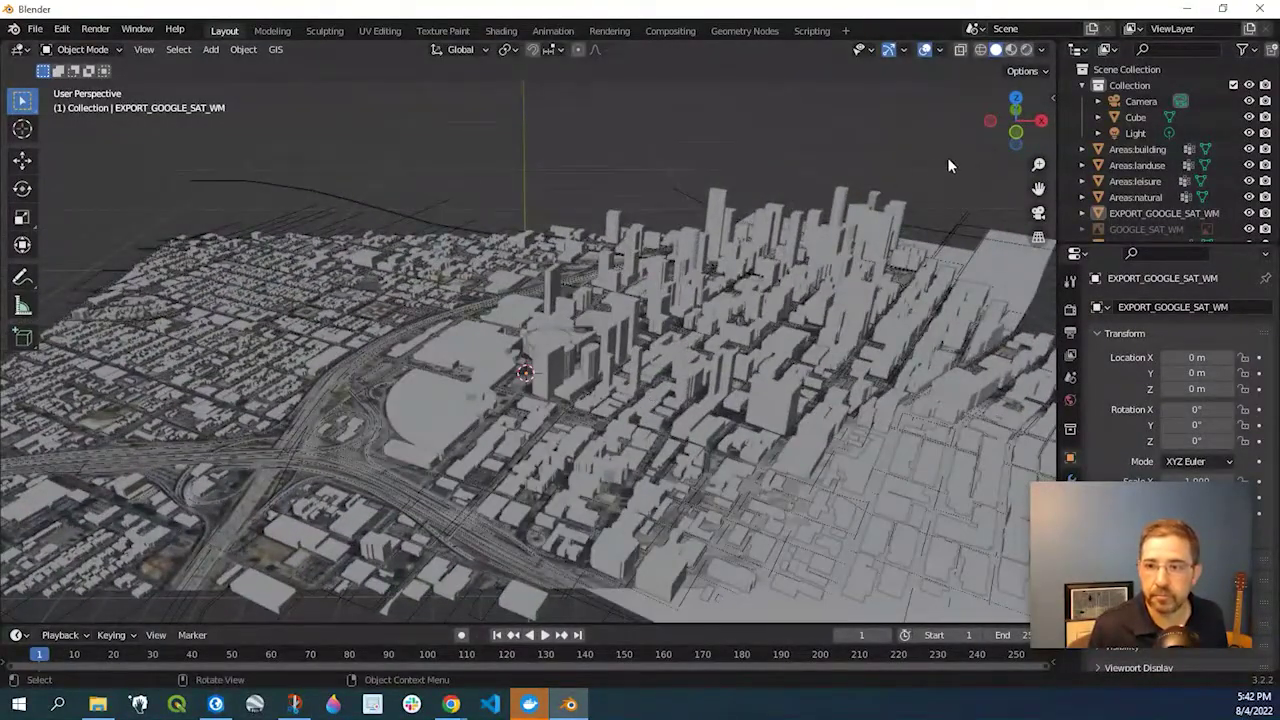
Step: Turn on Cavity in Viewport Shading and orbit around the city
left_click(1042, 50)
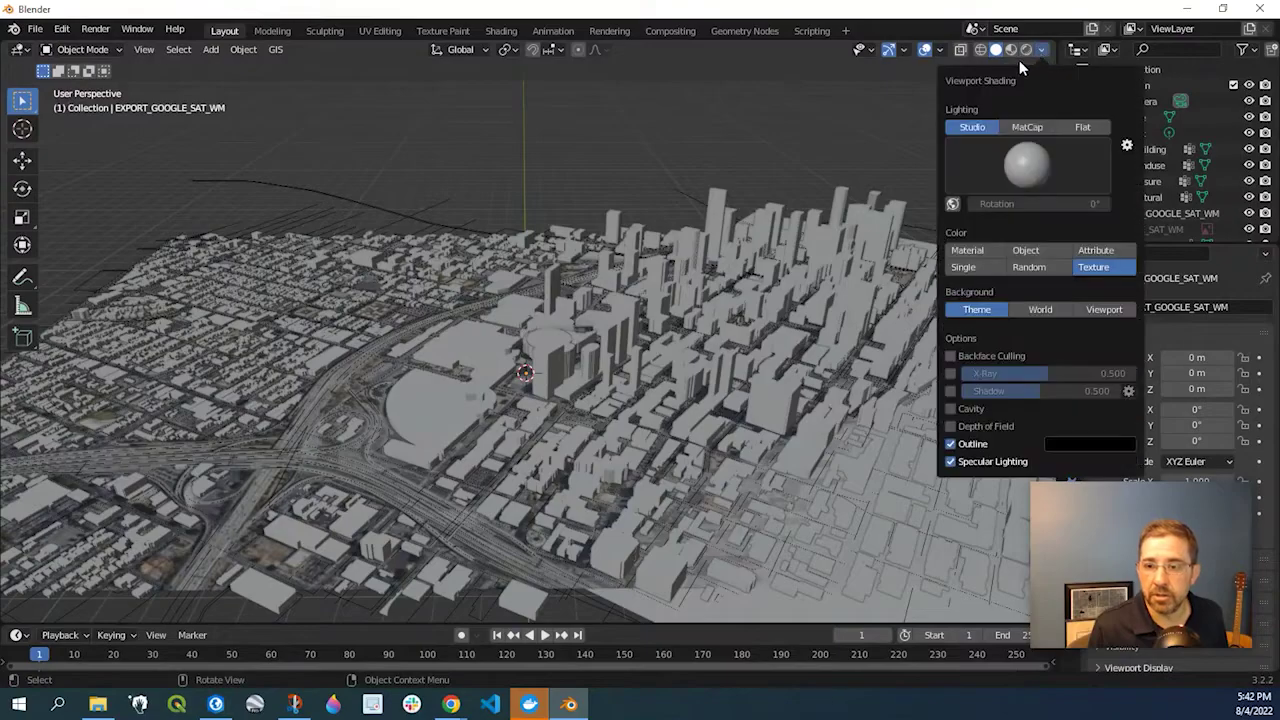
left_click(950, 409)
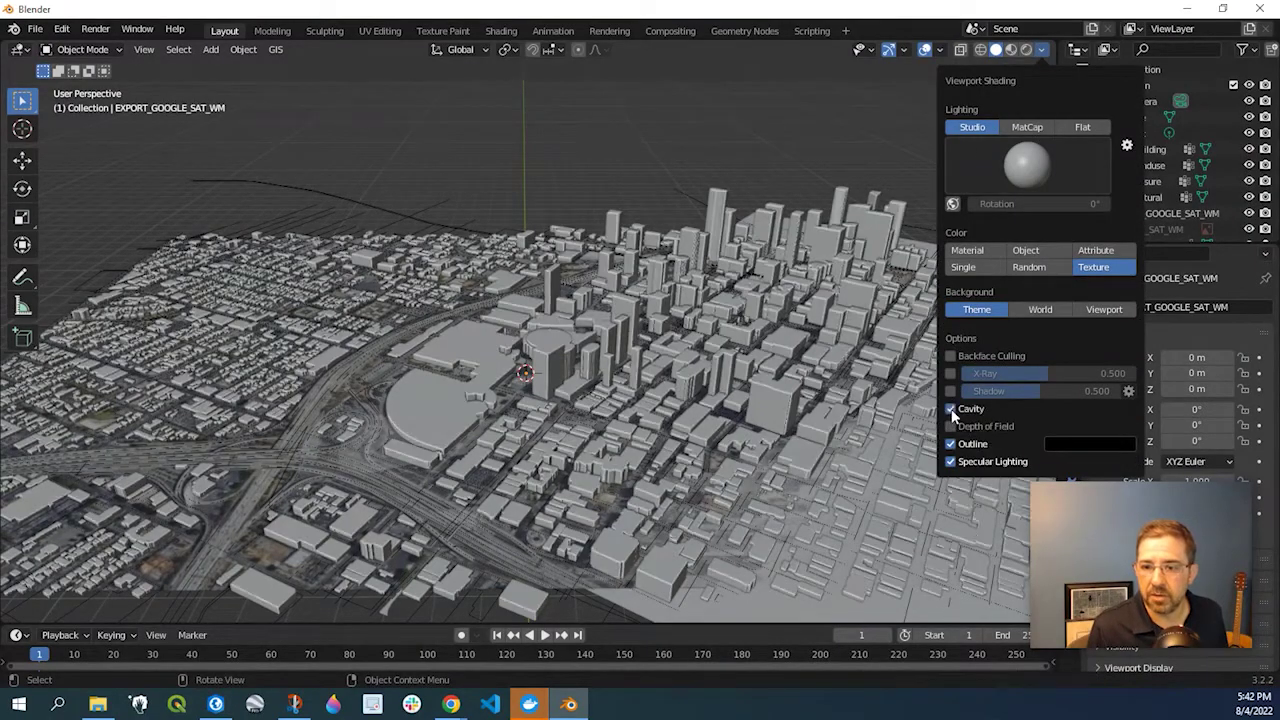
middle_click_drag(584, 352, 599, 400)
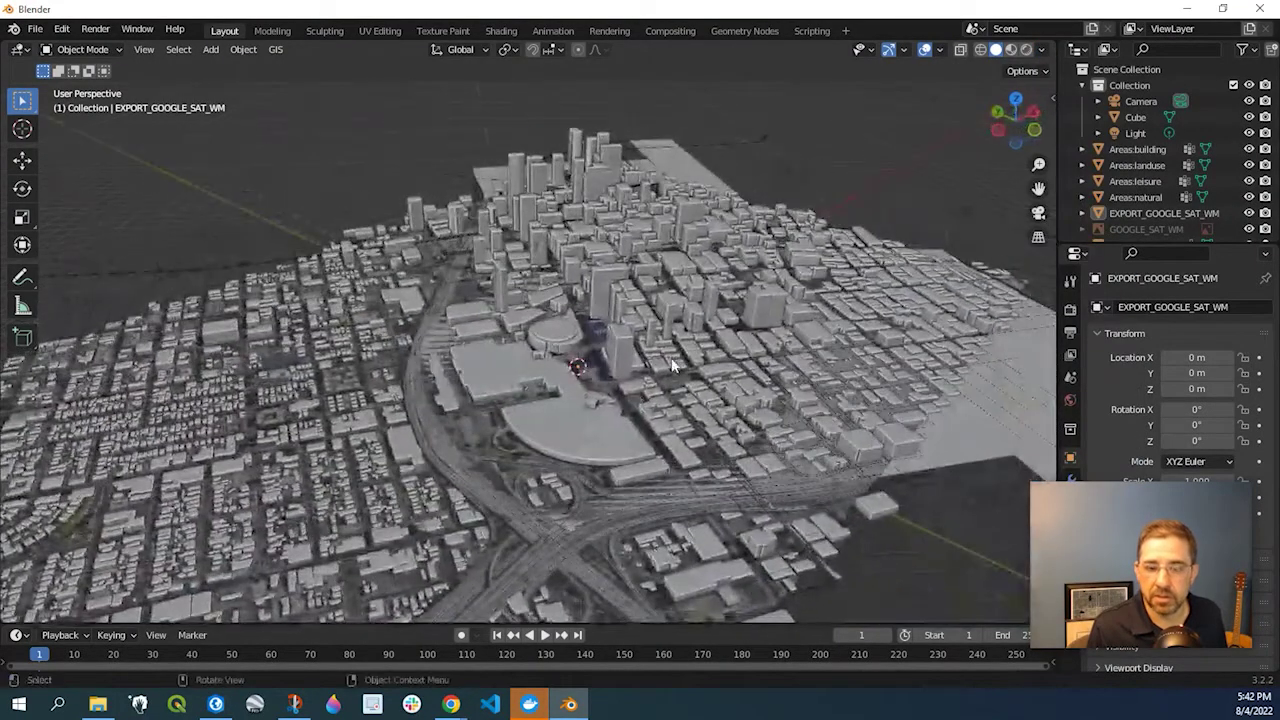
scroll(598, 400, "up", 3)
middle_click_drag(501, 382, 690, 381)
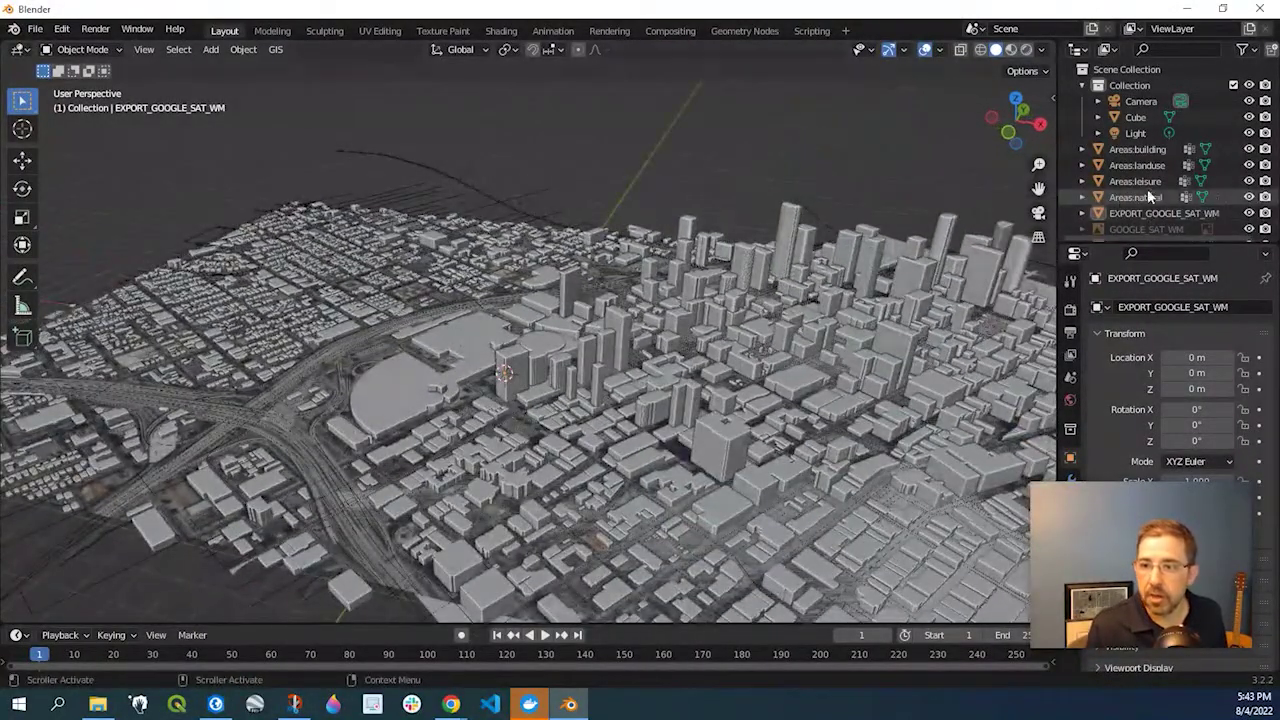
Step: Expand Areas:building's vertex groups in a widened Outliner and select the 818 Plaza group
left_click(1080, 149)
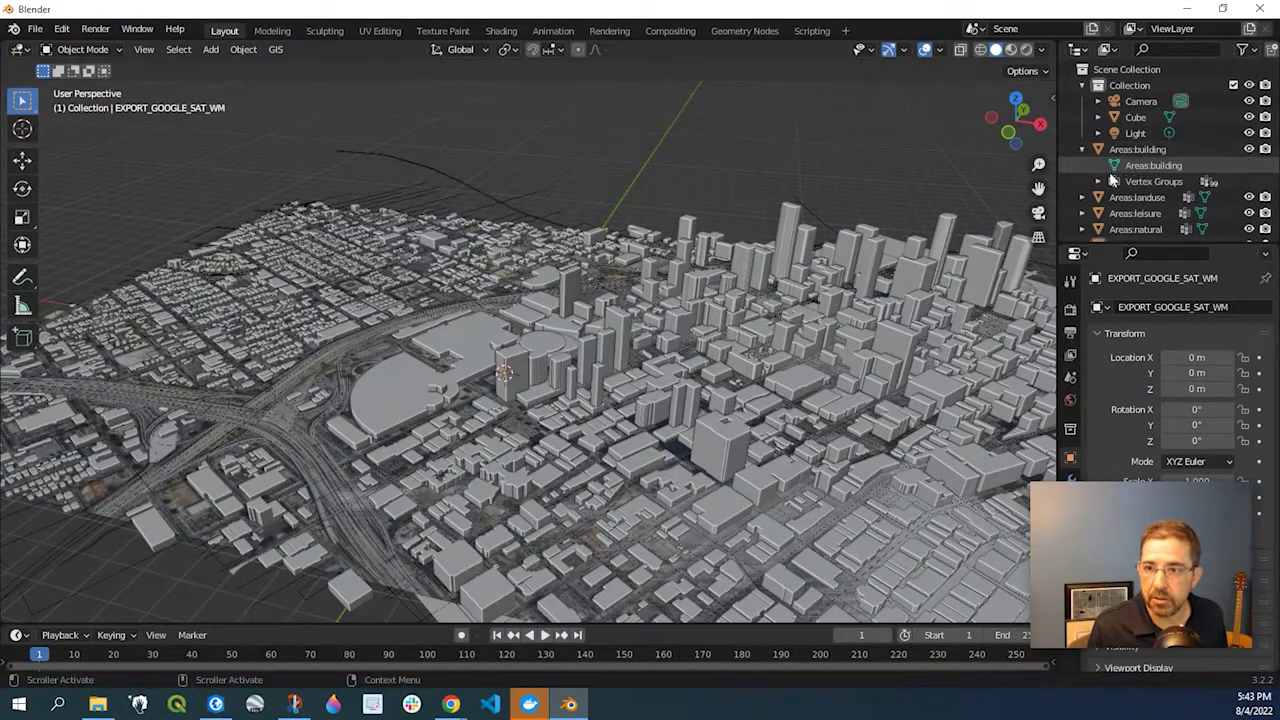
left_click(1098, 181)
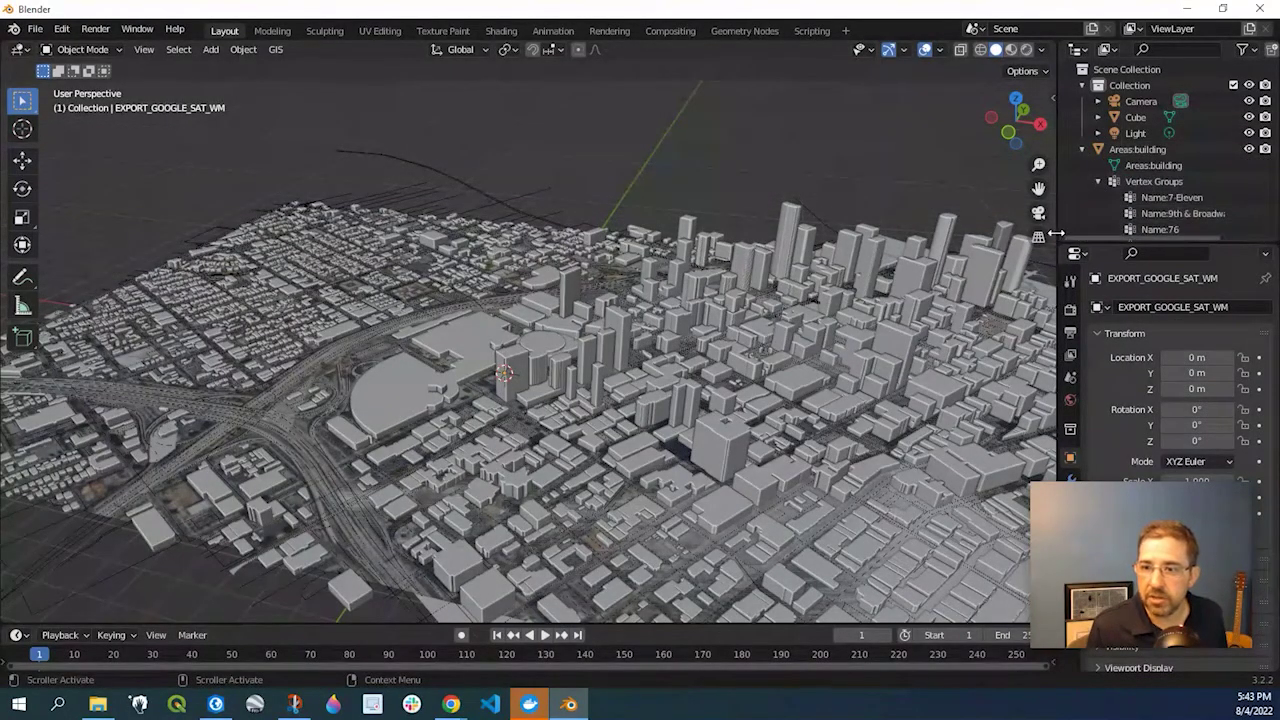
left_click_drag(1057, 235, 875, 442)
scroll(1000, 290, "down", 5)
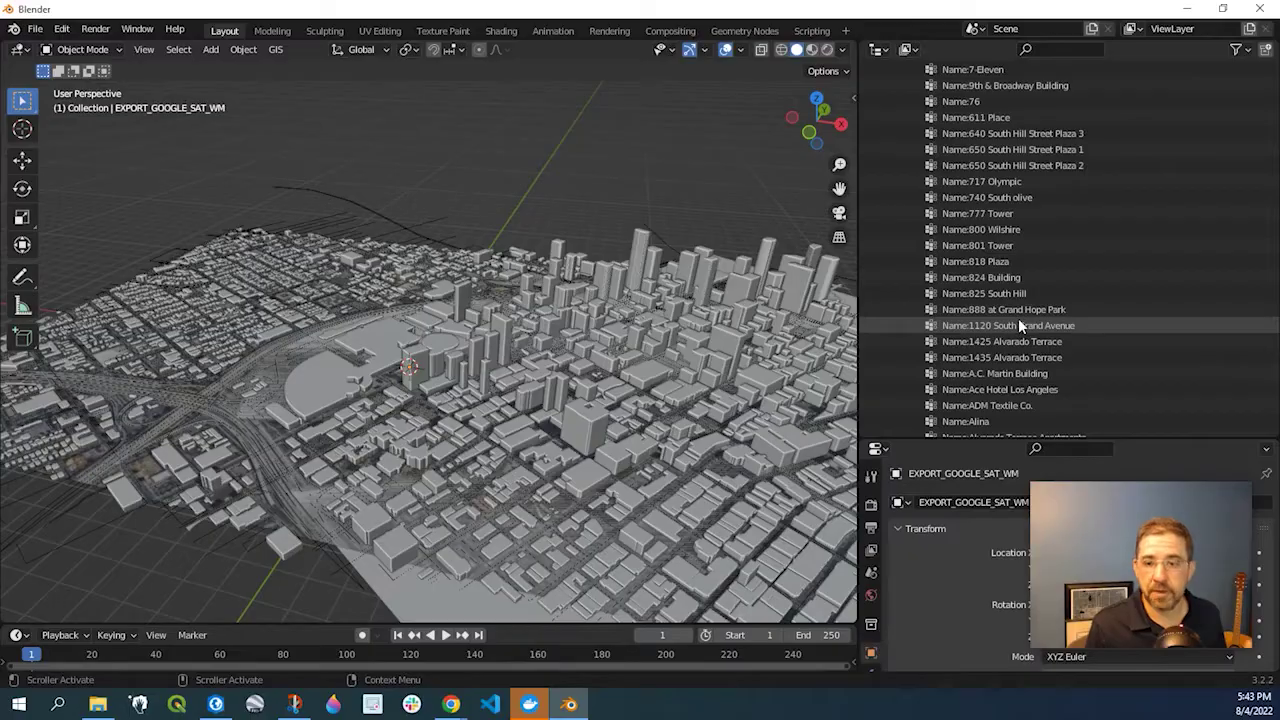
right_click(993, 266)
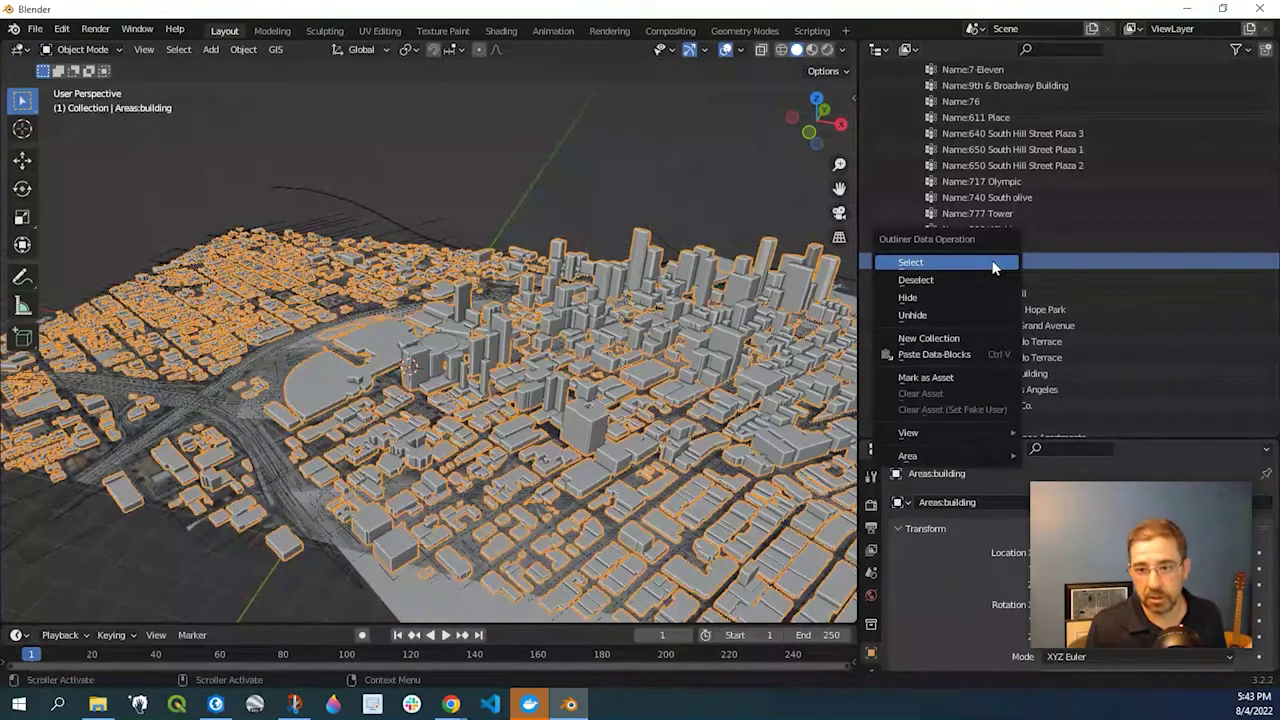
left_click(963, 259)
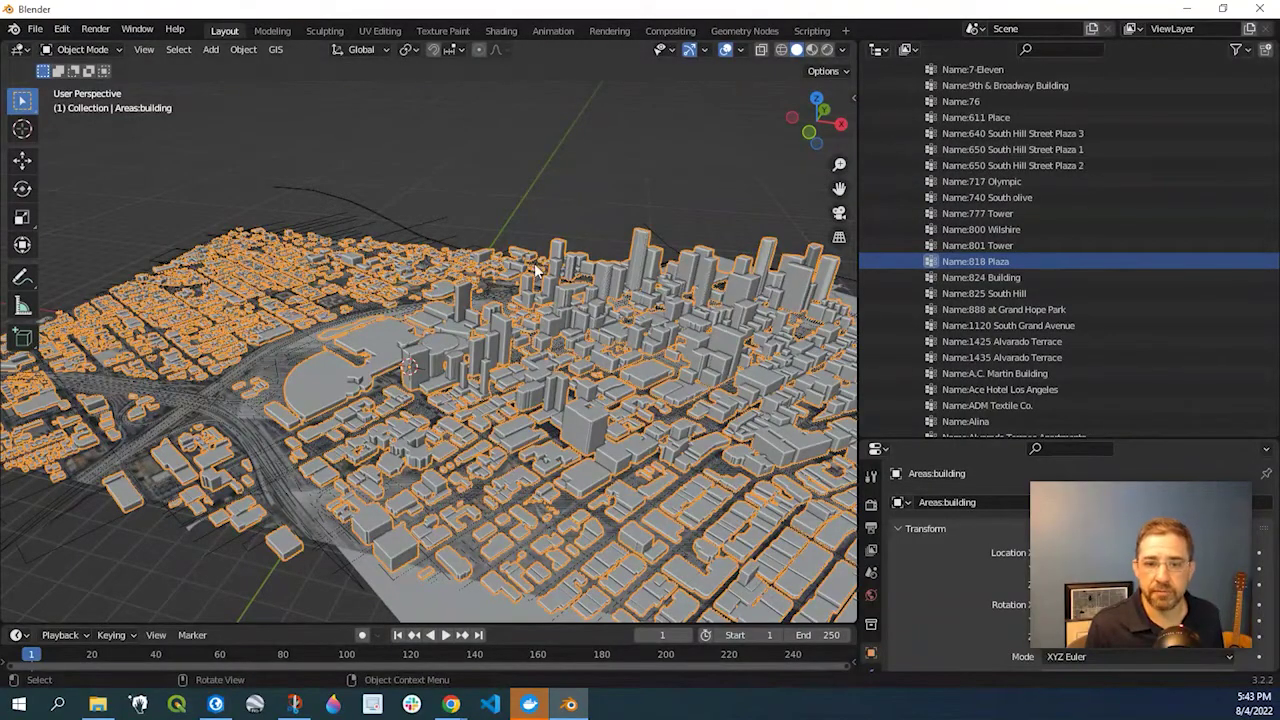
Step: Shrink the Outliner to widen the 3D viewport, then orbit to a flatter angle over downtown
left_click_drag(858, 305, 1074, 312)
middle_click_drag(468, 320, 628, 315)
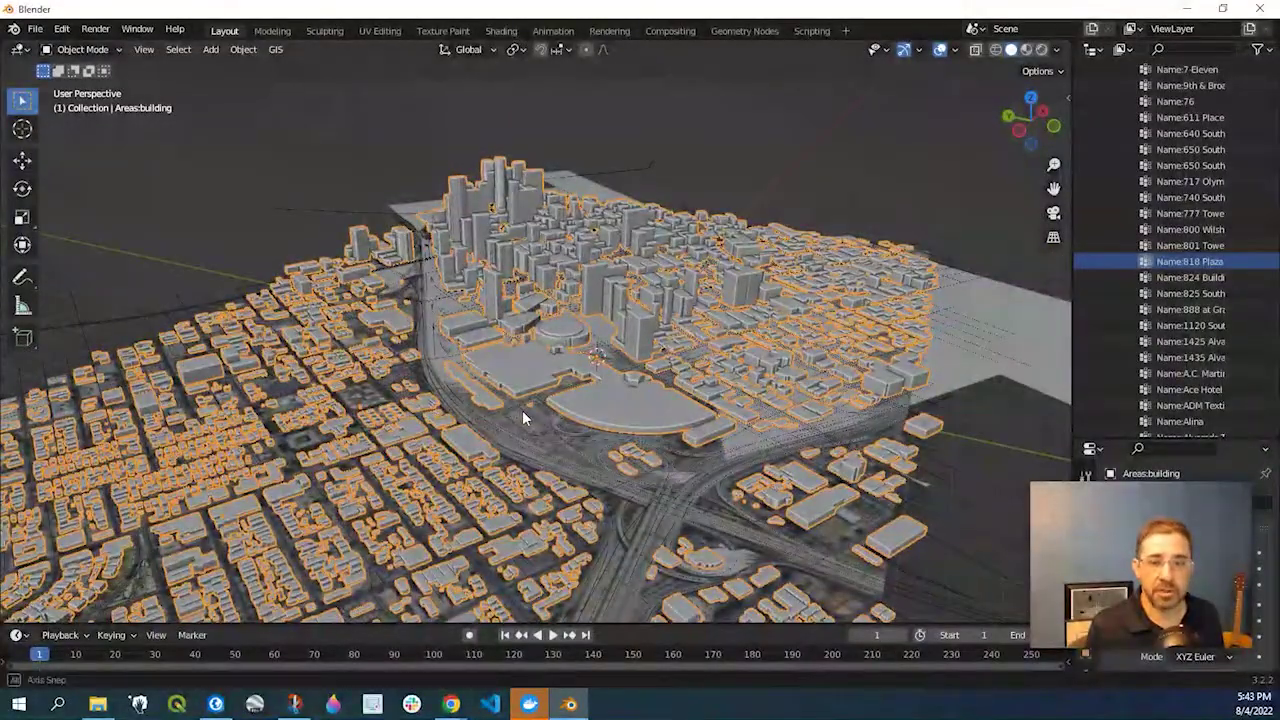
middle_click_drag(522, 410, 512, 386)
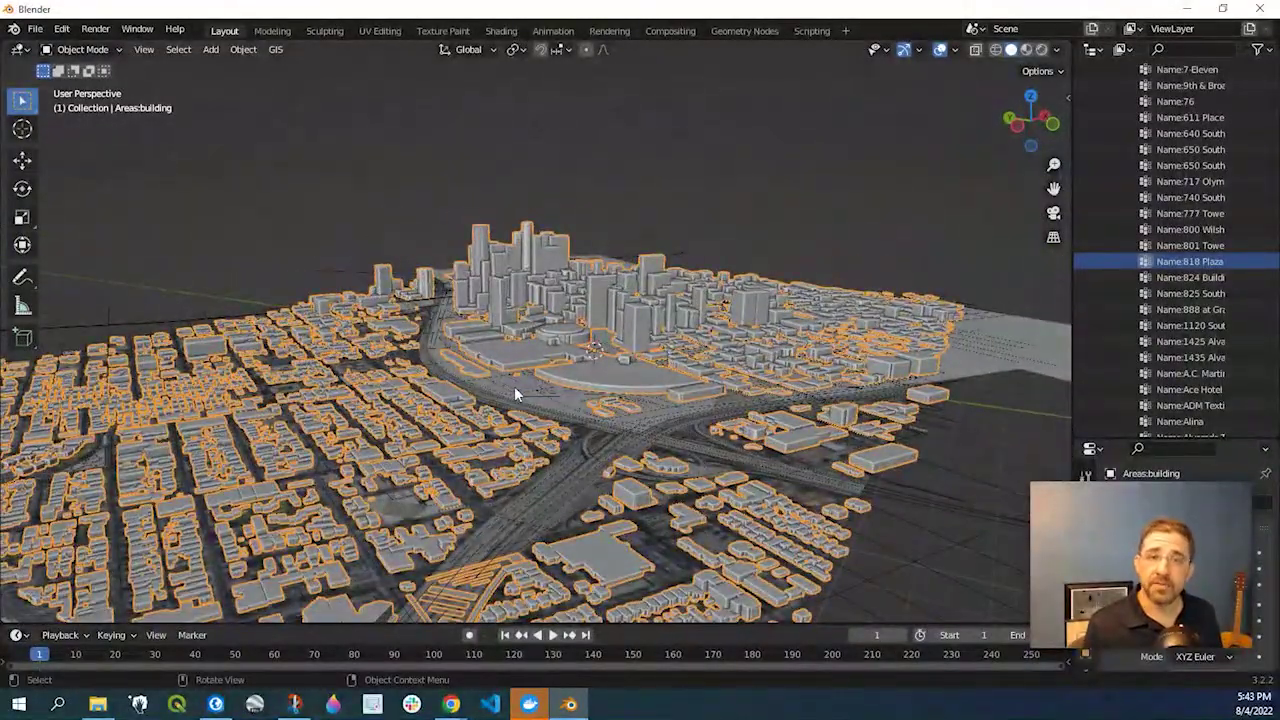